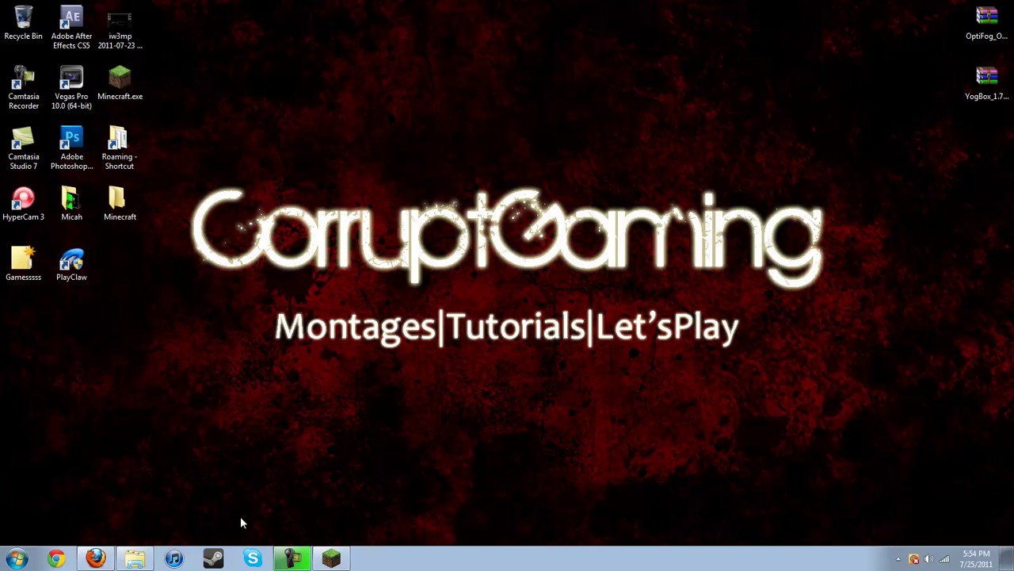
Step: Switch to Firefox and look over the YouTube channel page down to its Subscribers section
click(95, 559)
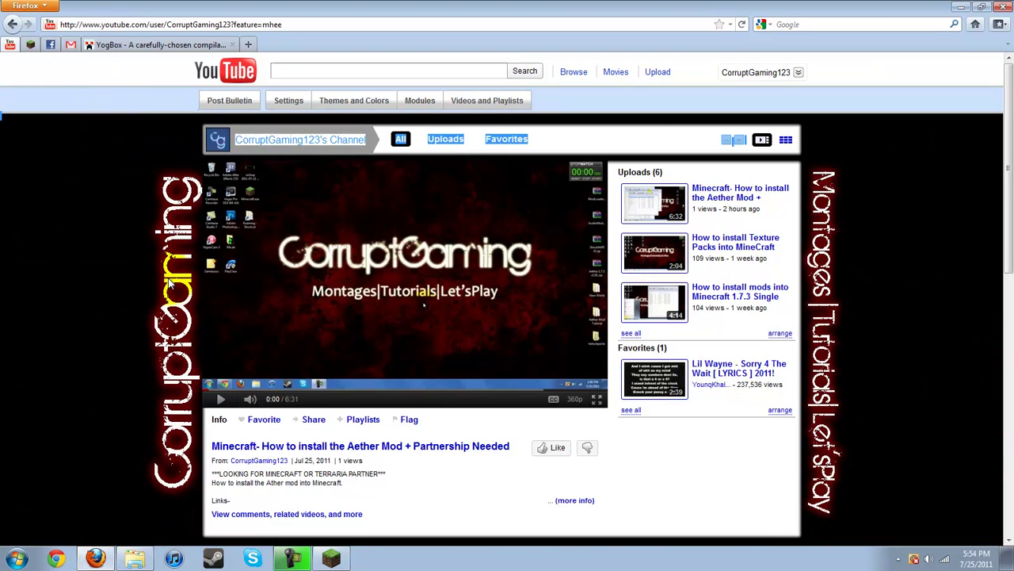
scroll(618, 235, down, 5)
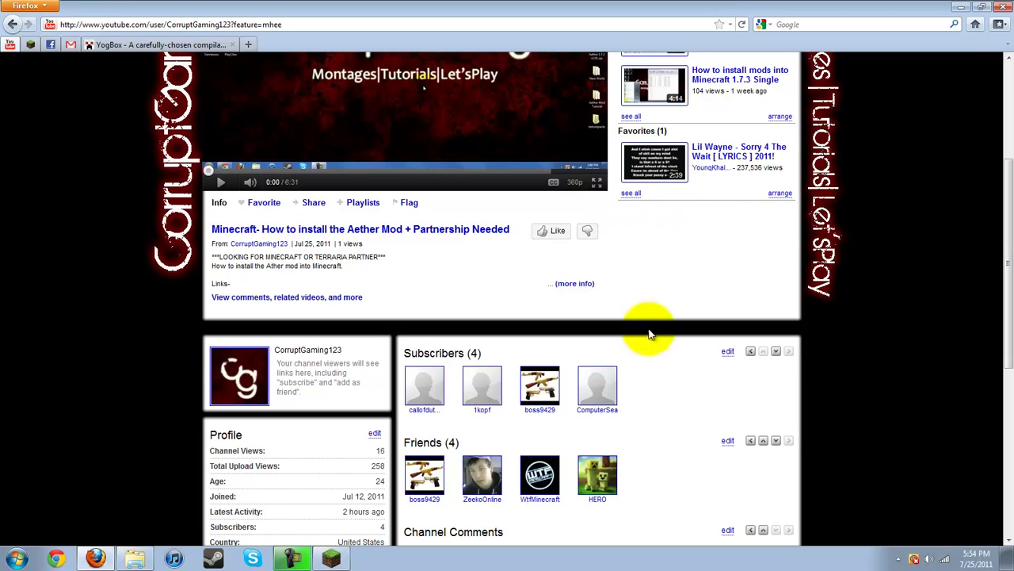
drag(404, 353, 455, 354)
click(487, 353)
scroll(706, 282, up, 5)
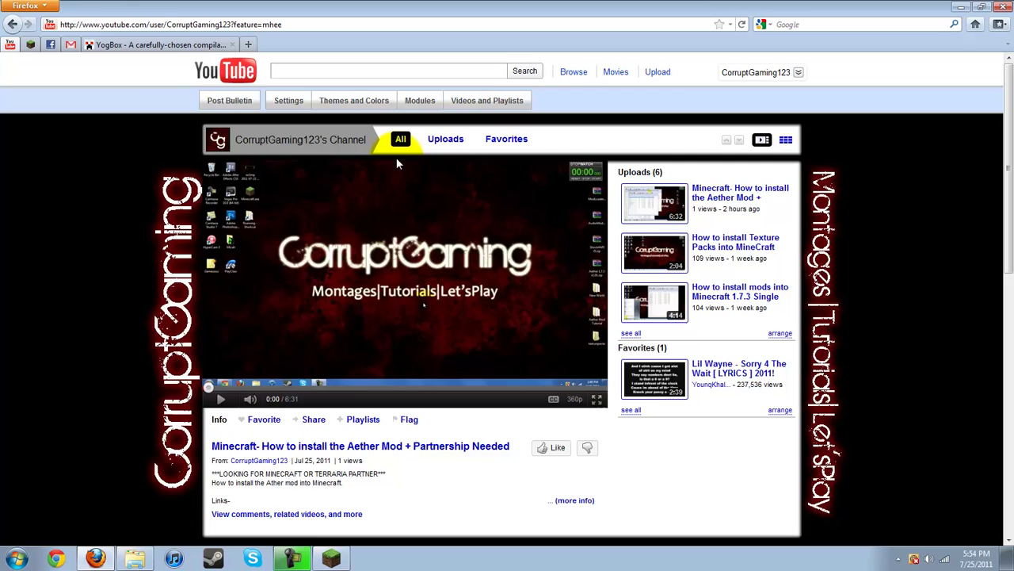
Step: Review the YogBox forum thread's install notes, OptiFog+OptiMine recommendation and version 1.7.3 download links, and minimize the browser
click(143, 48)
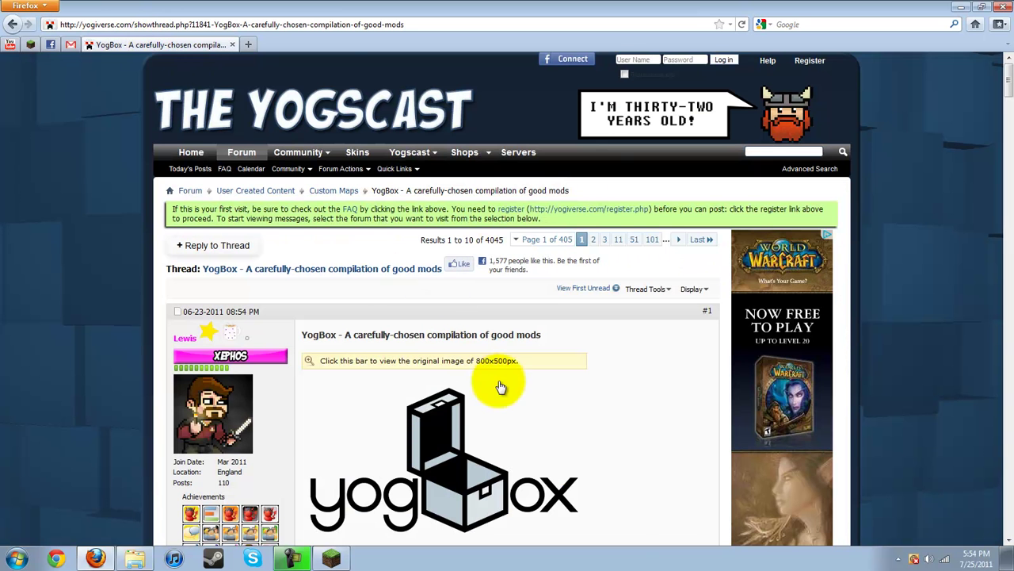
scroll(554, 341, down, 3)
scroll(650, 299, down, 3)
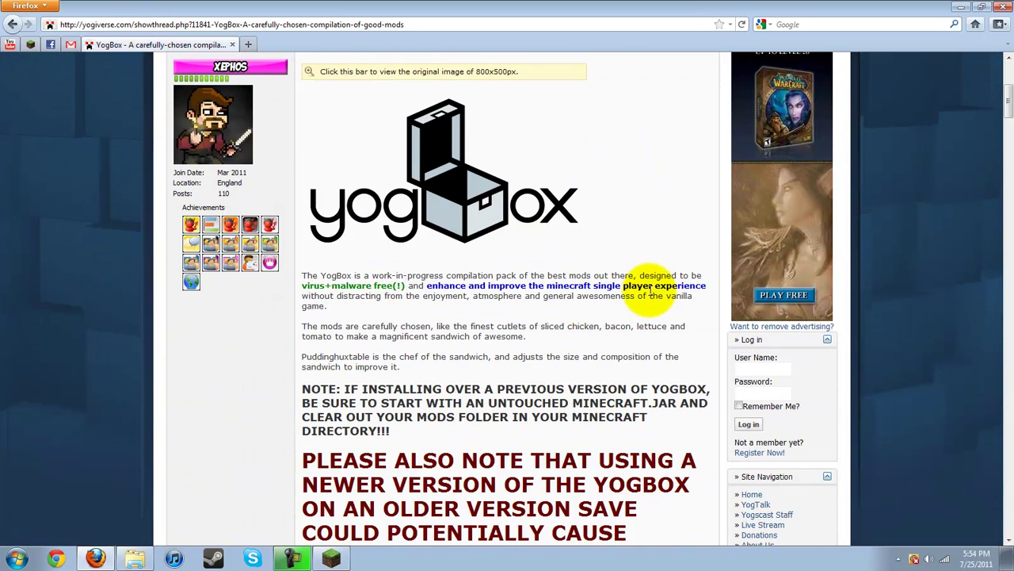
scroll(647, 290, down, 3)
scroll(646, 293, down, 5)
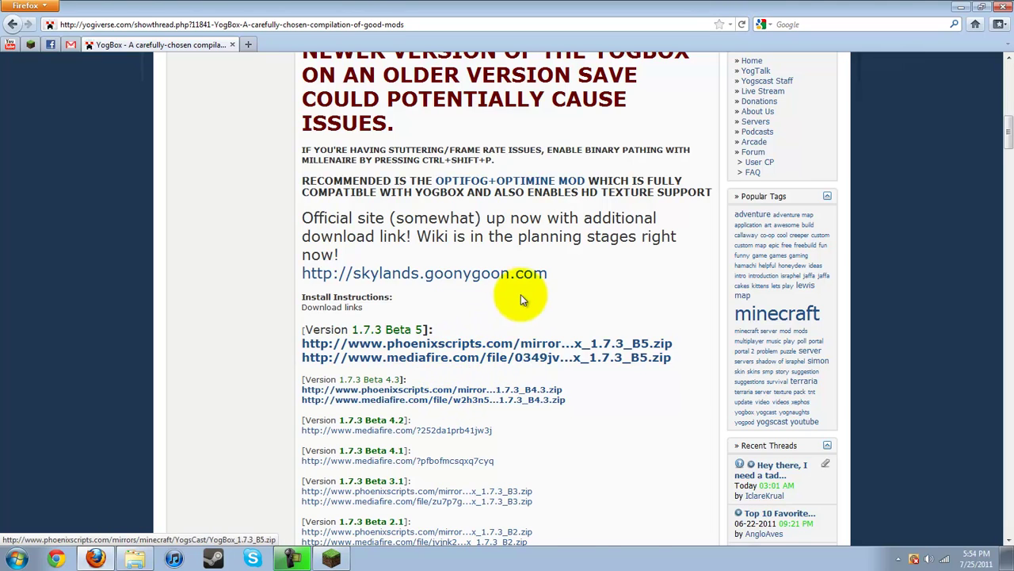
scroll(521, 294, up, 4)
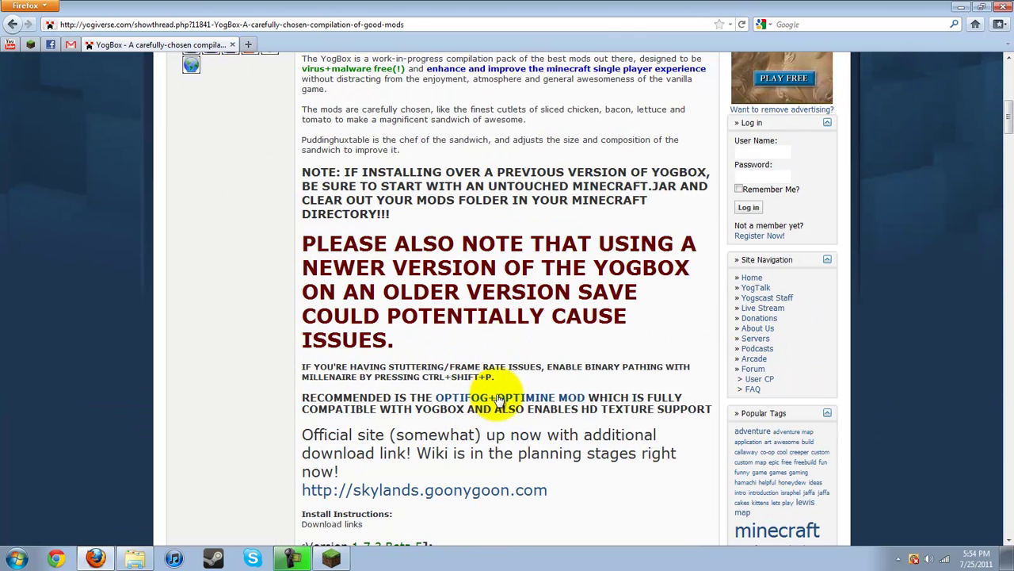
click(960, 6)
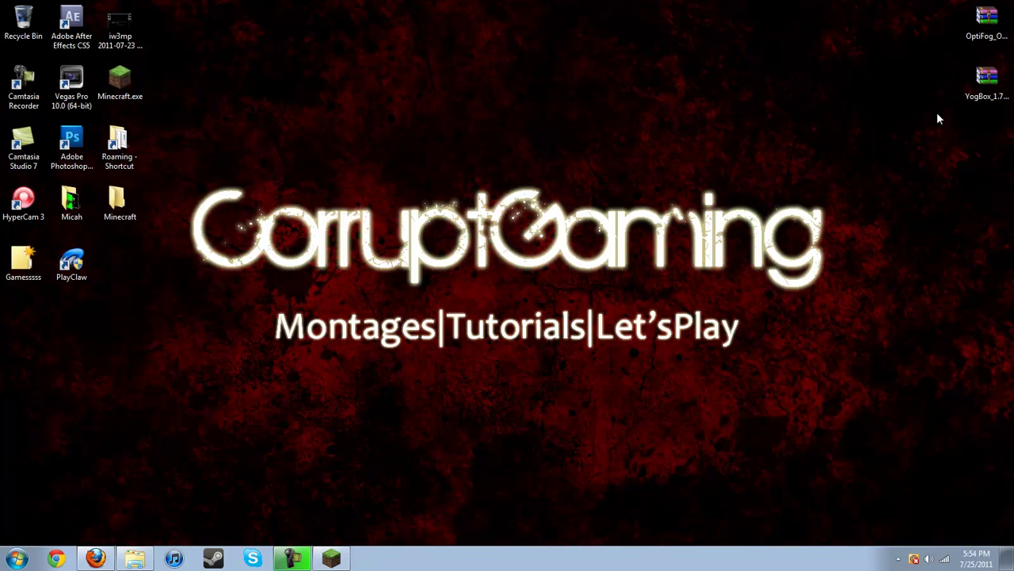
Step: Run Minecraft.exe from the desktop, log in until the main menu loads, and close the game
drag(942, 133, 975, 33)
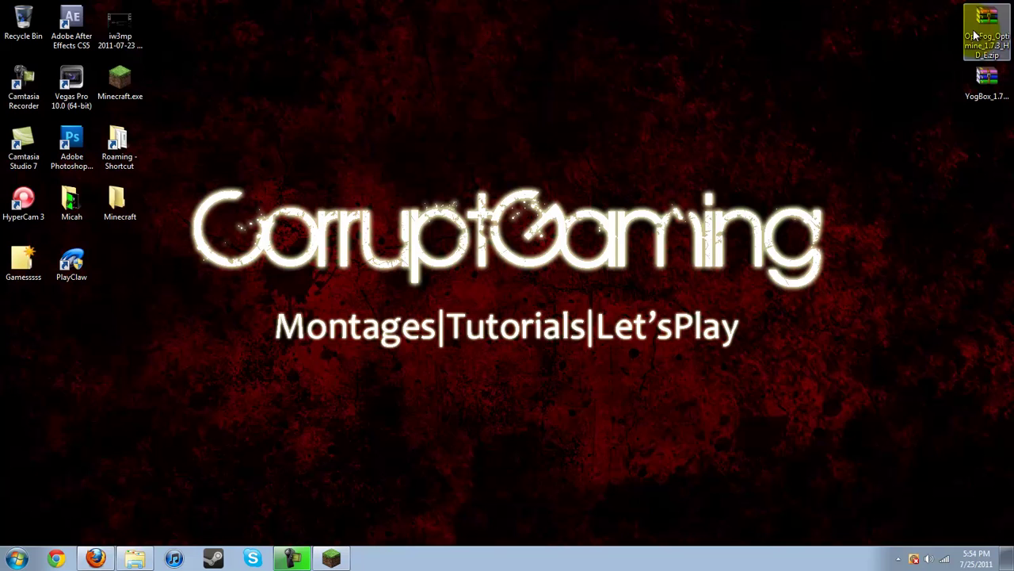
click(194, 68)
double_click(119, 79)
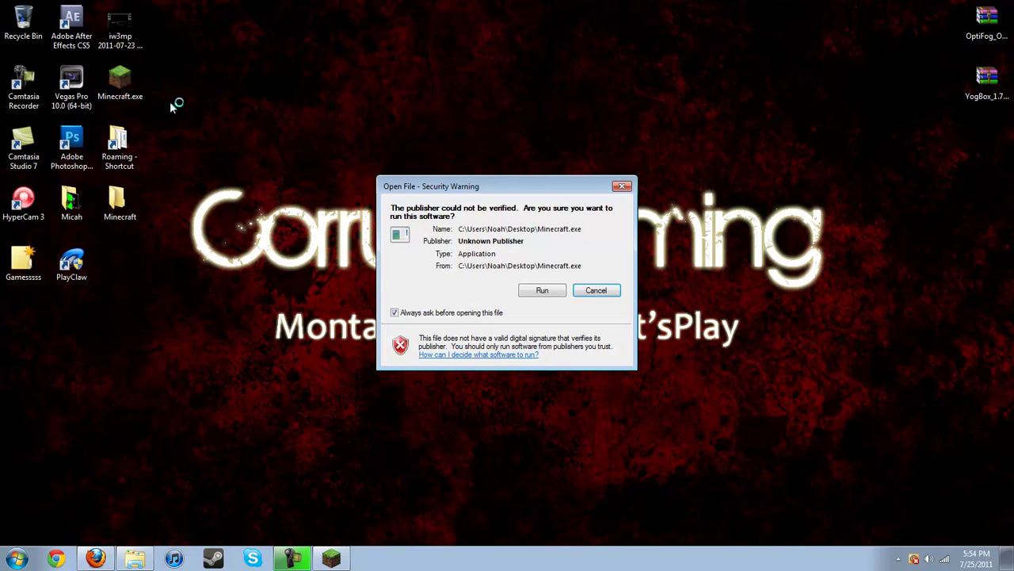
click(593, 290)
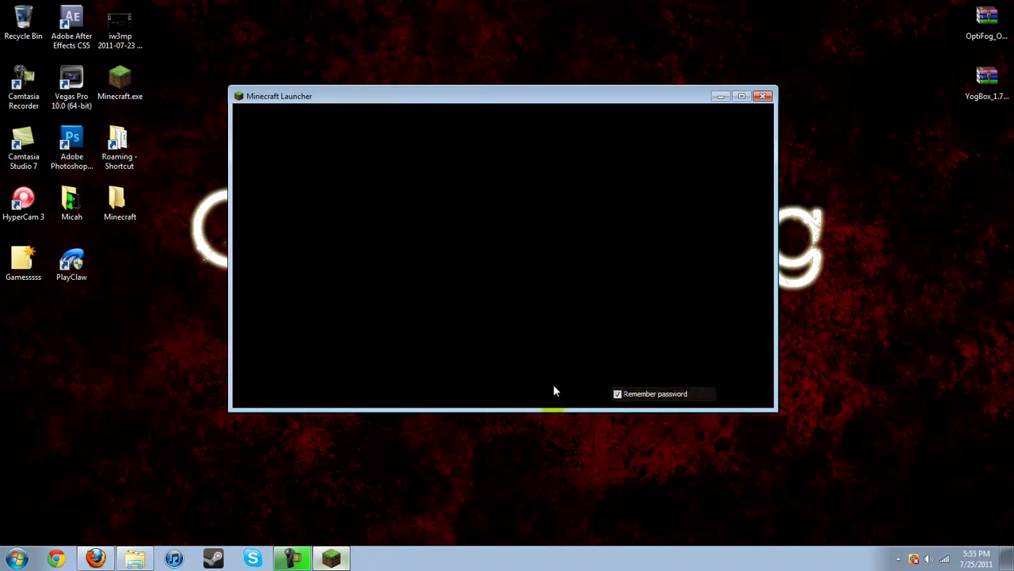
click(740, 363)
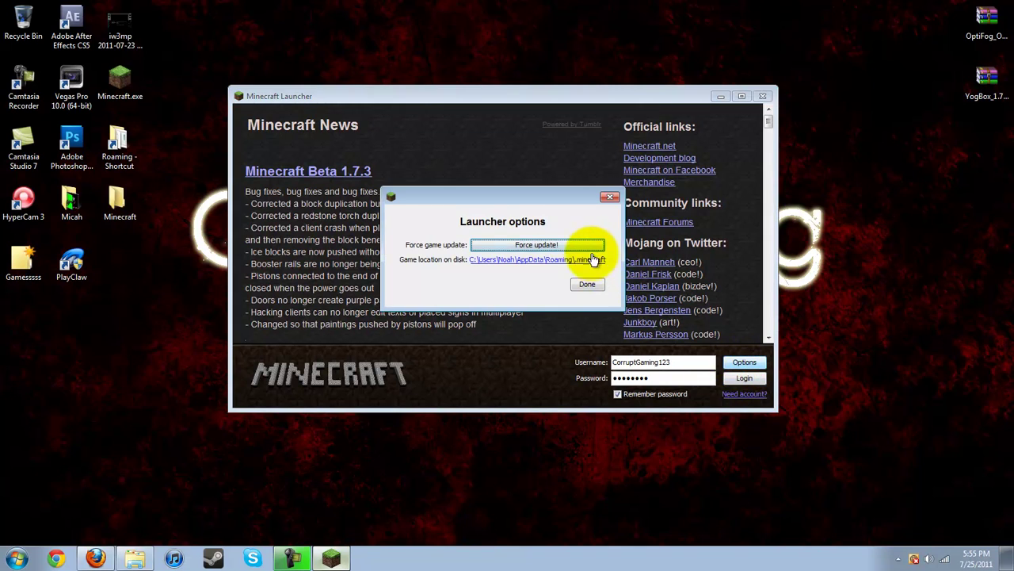
click(586, 283)
click(744, 378)
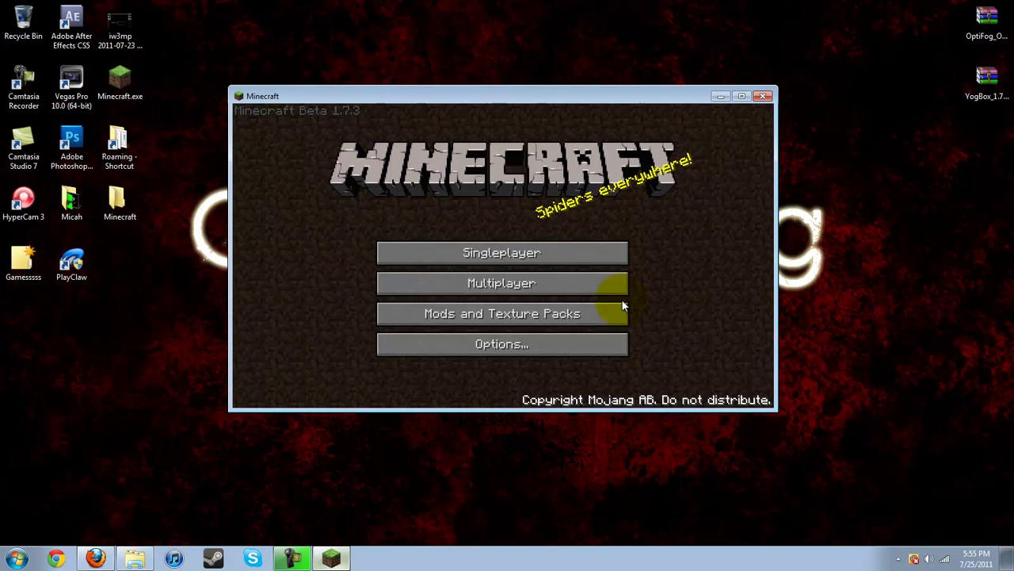
click(763, 96)
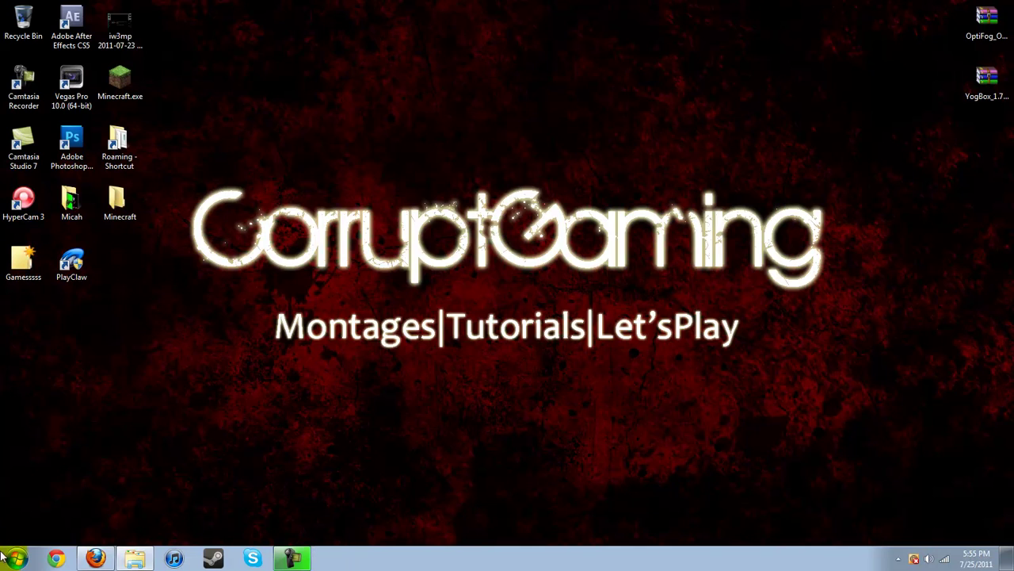
Step: Open the %appdata% location through Run and go into the bin folder of .minecraft
click(13, 563)
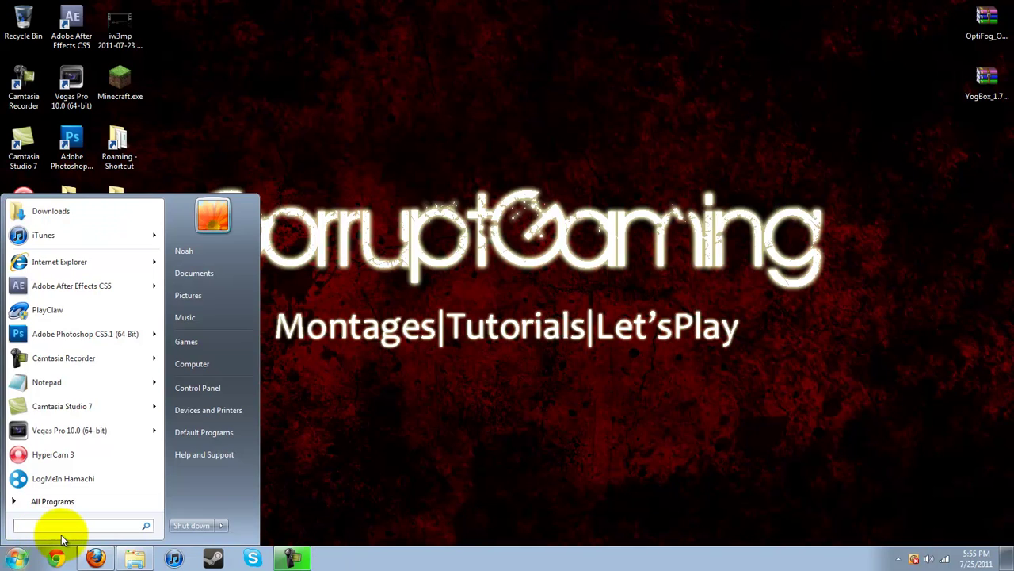
text(run)
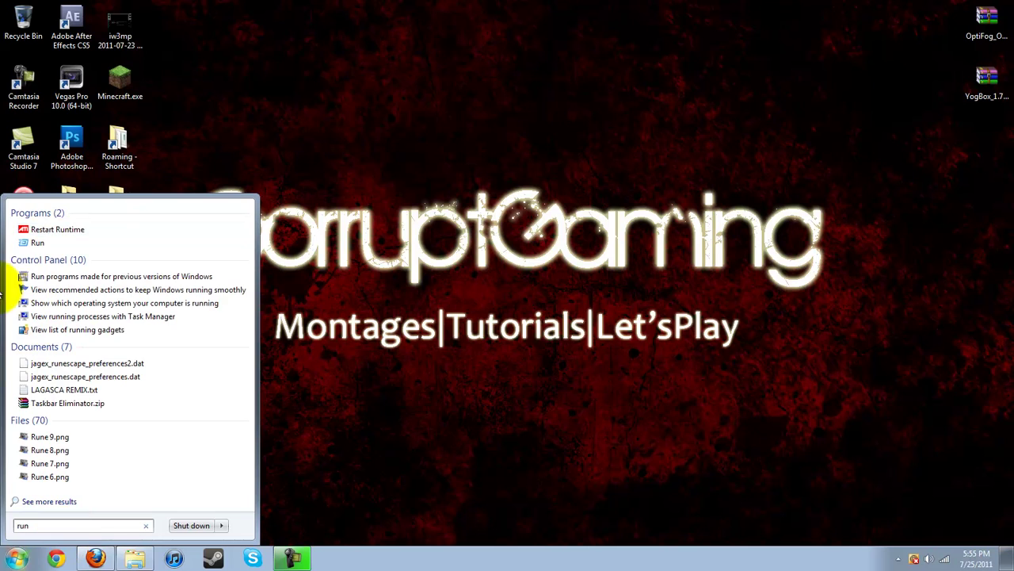
click(46, 242)
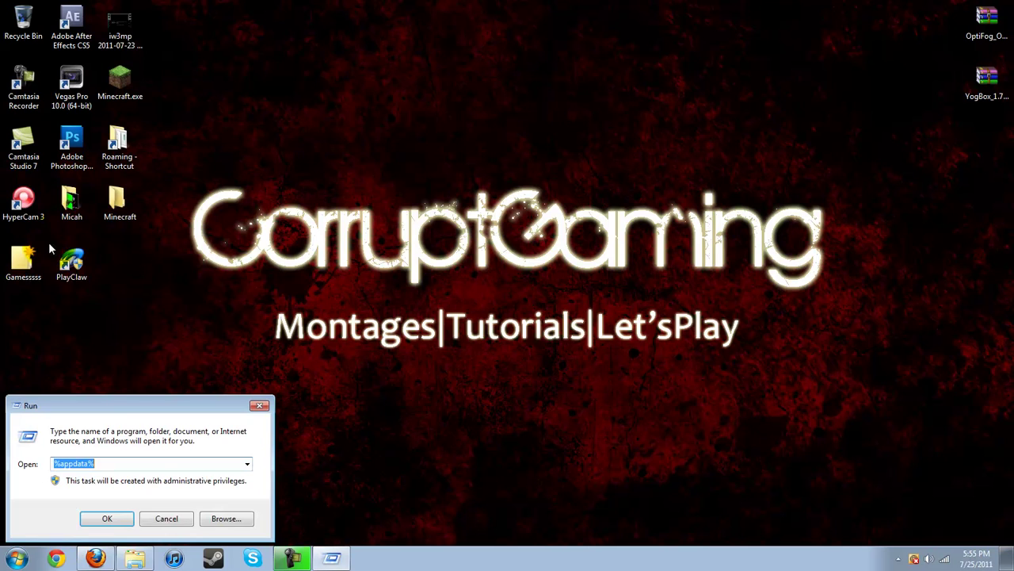
click(107, 519)
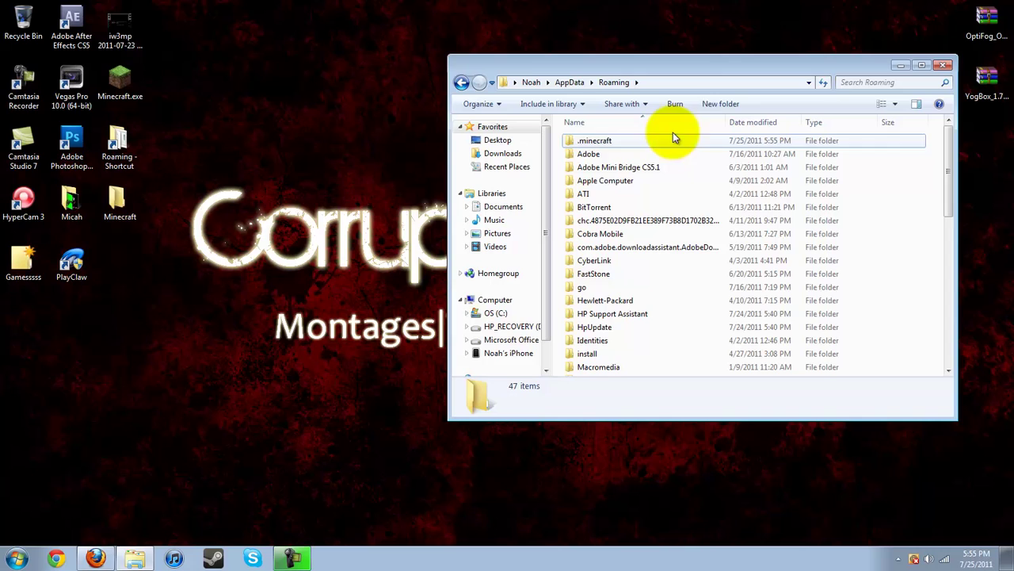
double_click(657, 140)
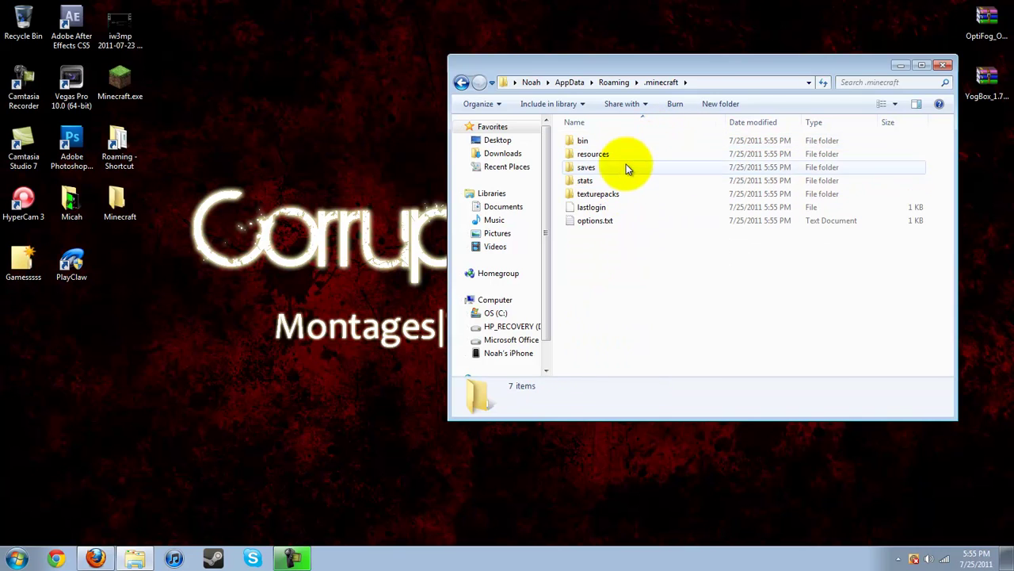
double_click(624, 146)
Step: Open minecraft.jar with WinRAR, dismiss the license reminder, and snap the archive window to the left half of the screen
right_click(619, 208)
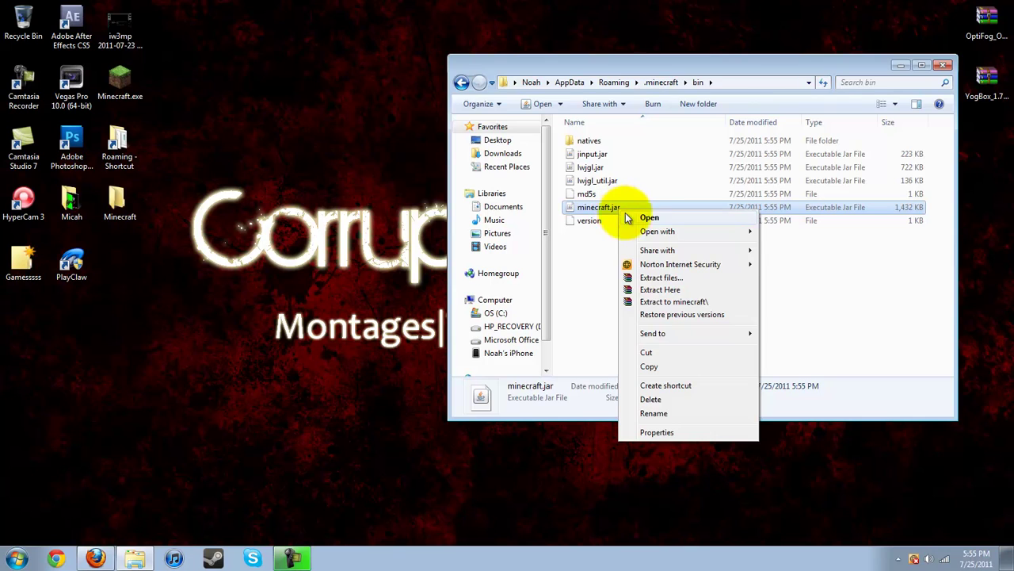
mouse_move(661, 230)
click(802, 246)
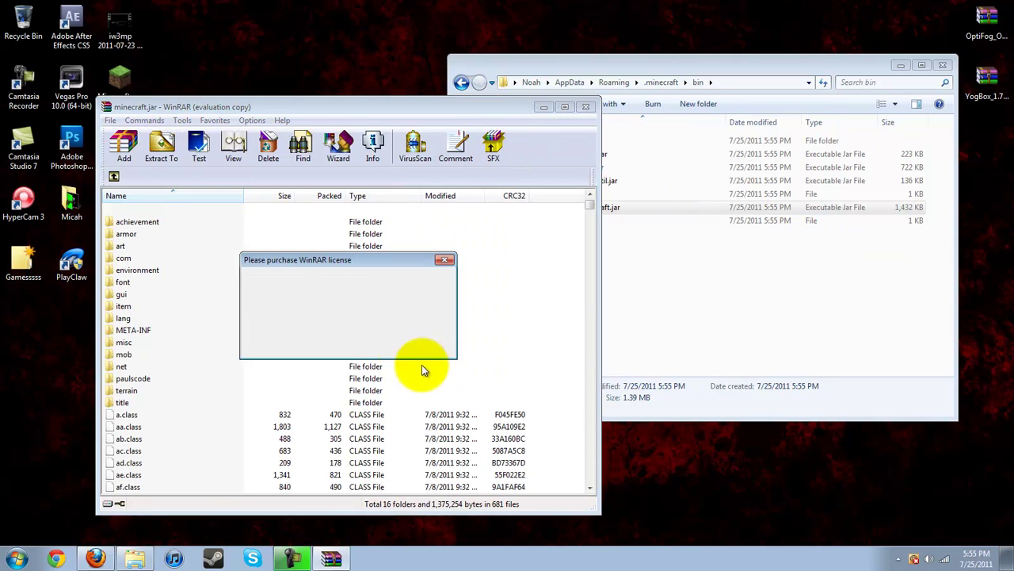
click(417, 321)
drag(481, 113, 459, 111)
key(super+Left)
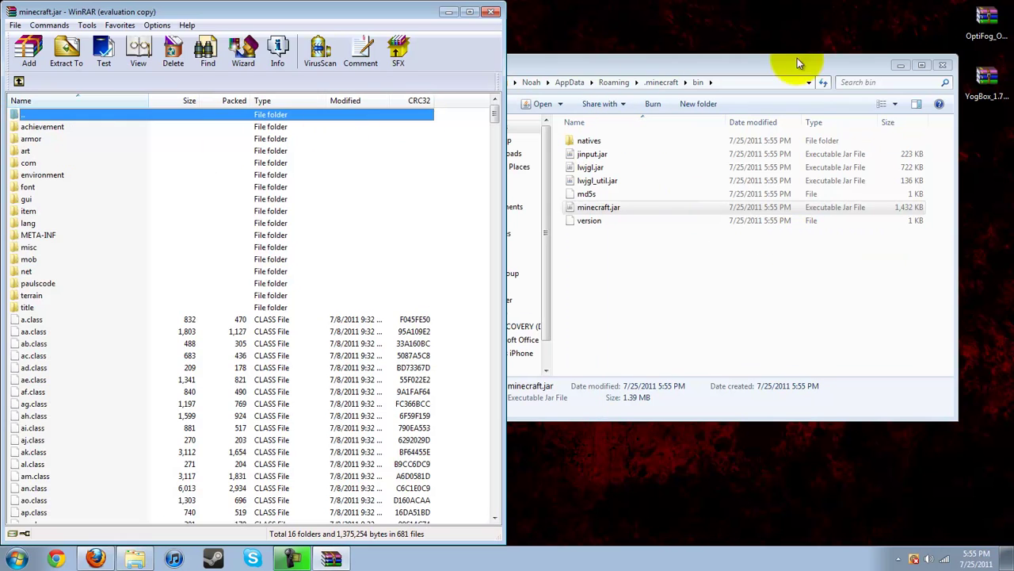
Step: Open the OptiFog_Optimine_1.7.3_HD_E.zip archive from the desktop and place it side by side with minecraft.jar
click(999, 45)
double_click(998, 44)
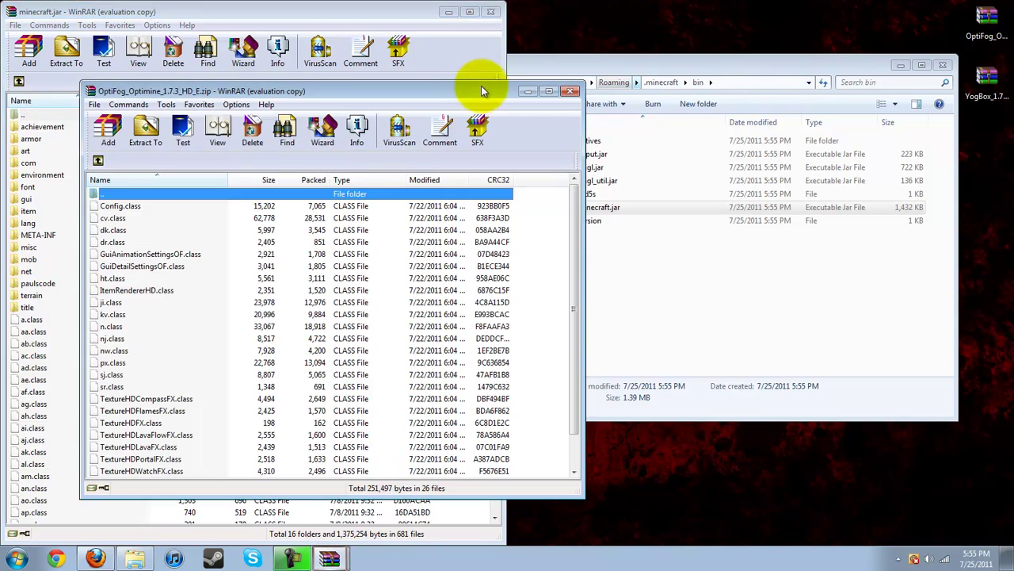
key(super+Right)
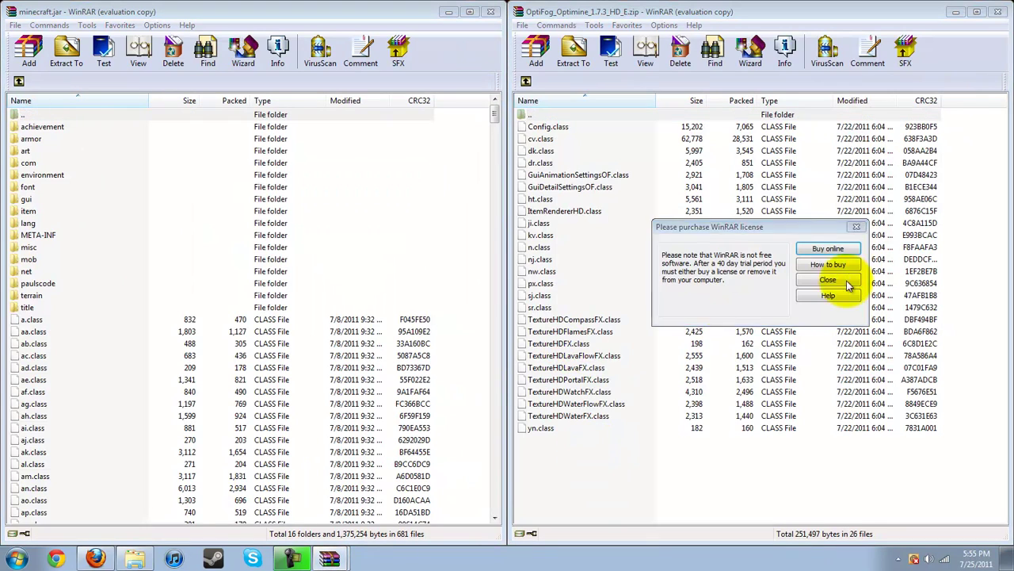
click(827, 279)
Step: Add all class files from the OptiFog_Optimine archive to minecraft.jar with the add and replace update mode
drag(769, 452, 662, 129)
drag(692, 159, 127, 320)
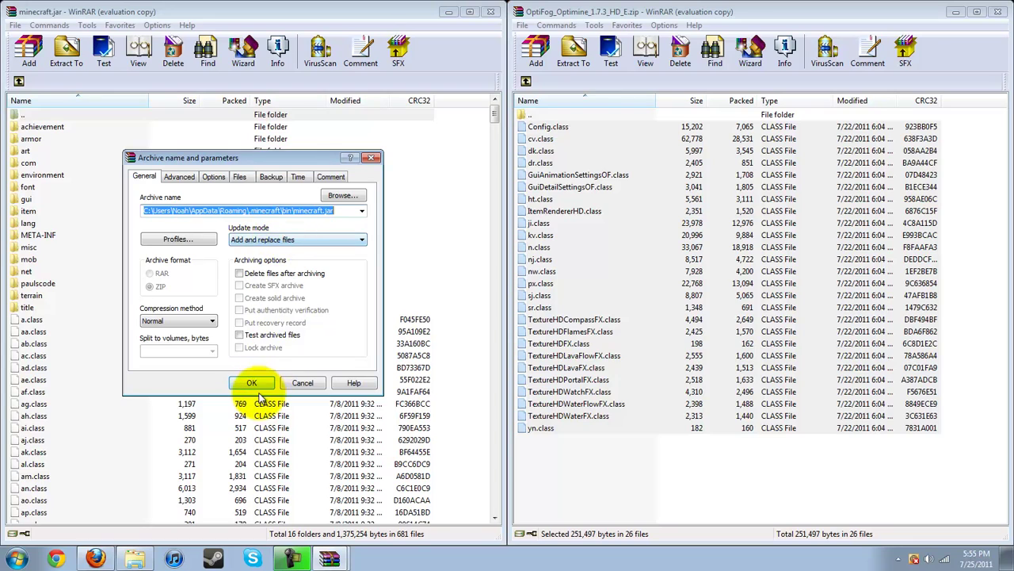
click(252, 384)
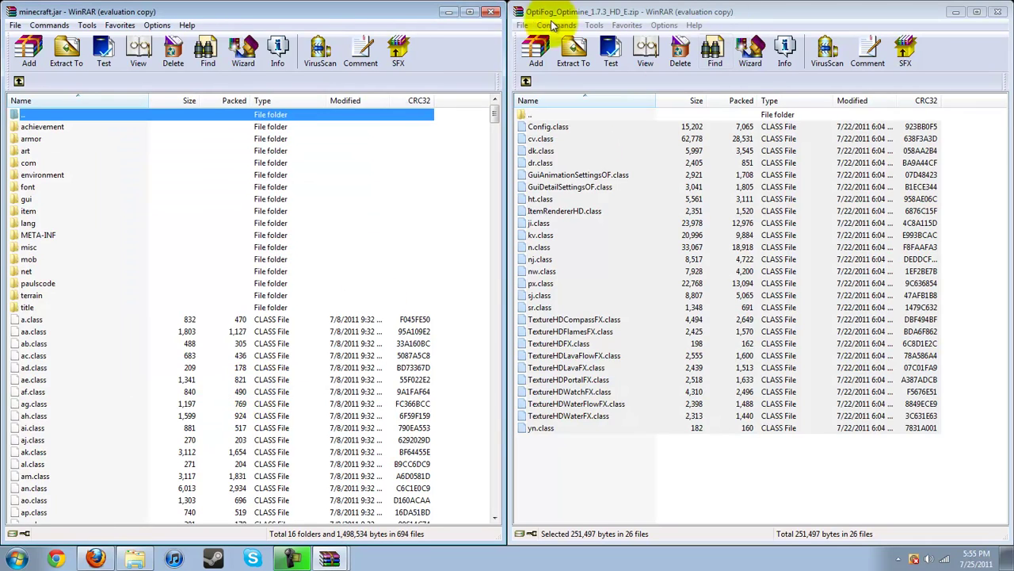
Step: Delete the META-INF folder from minecraft.jar
click(72, 235)
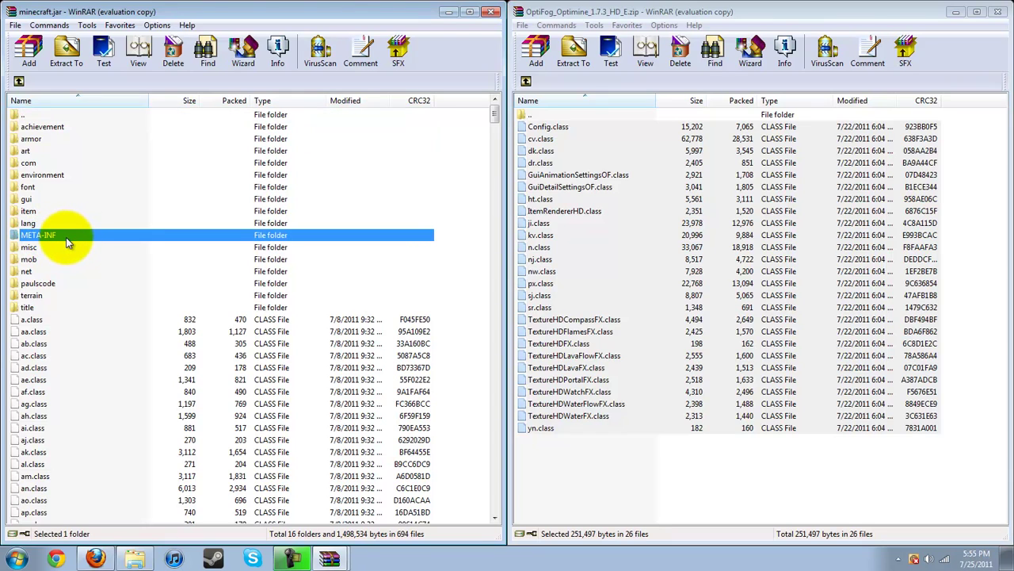
click(176, 57)
click(523, 317)
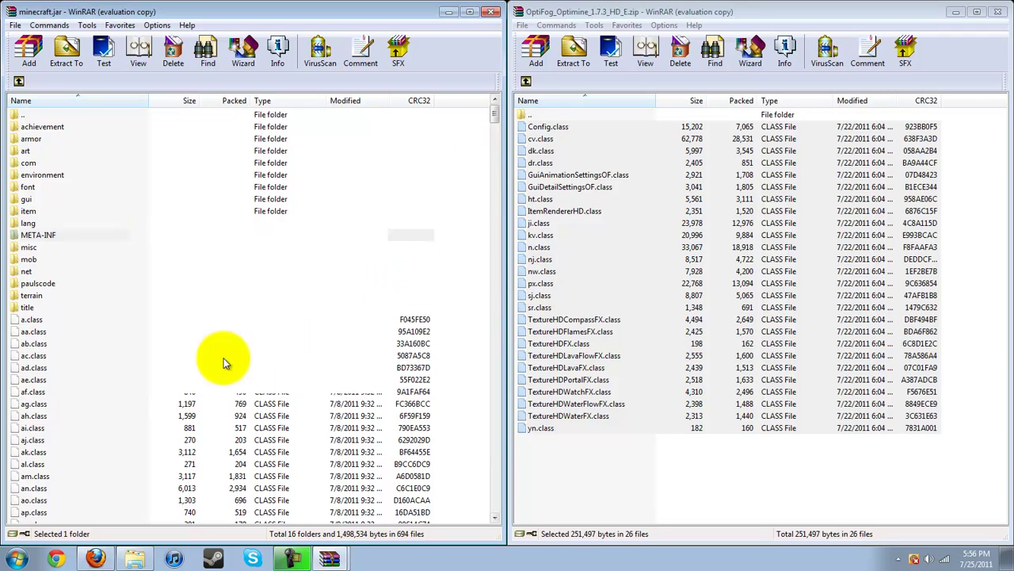
Step: Close both WinRAR archive windows and the bin folder window
click(492, 11)
click(998, 11)
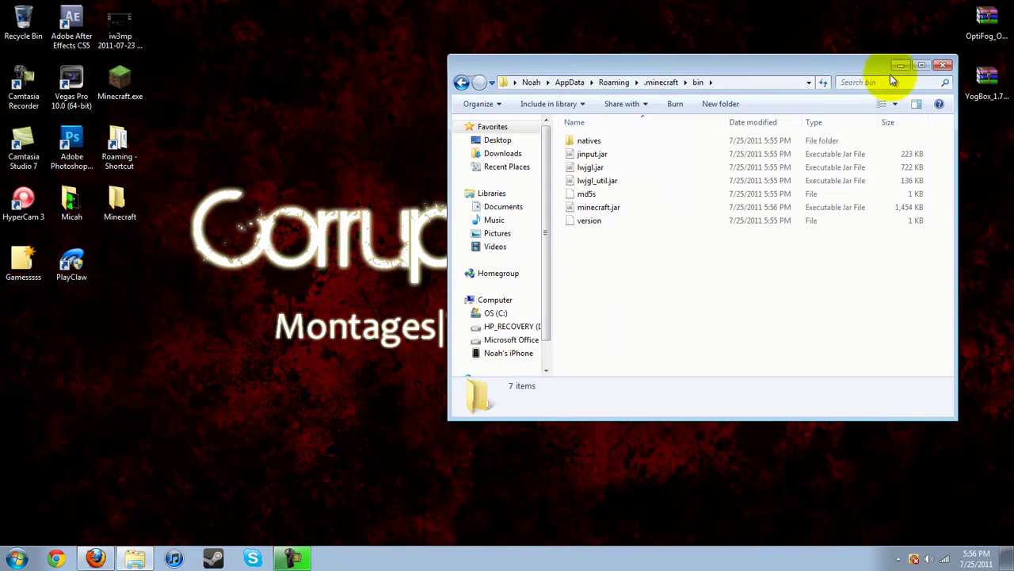
drag(800, 67, 551, 68)
click(694, 65)
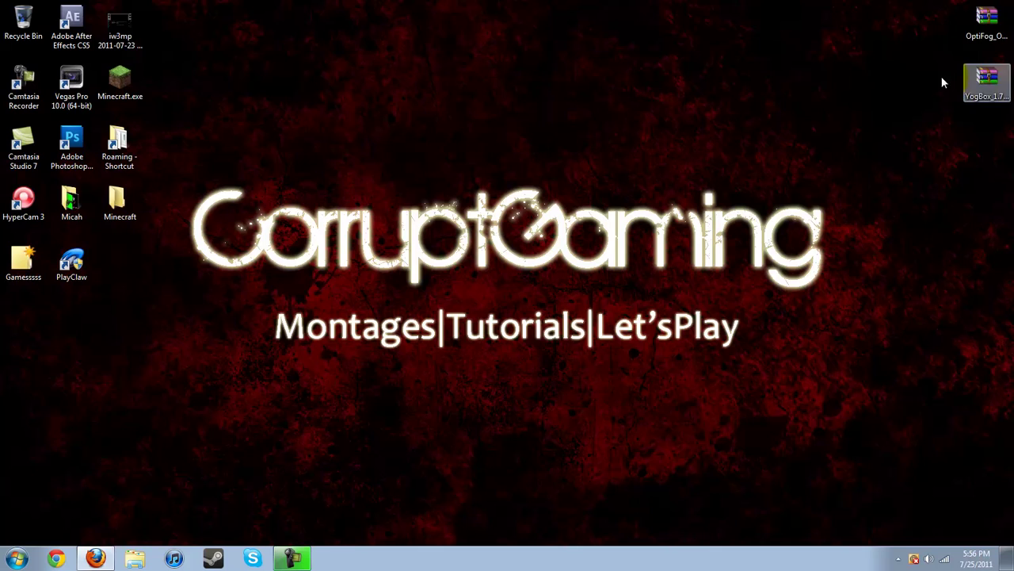
Step: Create a desktop folder named Yogbox and move the YogBox_1.7.3_B5.zip archive into it
right_click(905, 72)
mouse_move(919, 179)
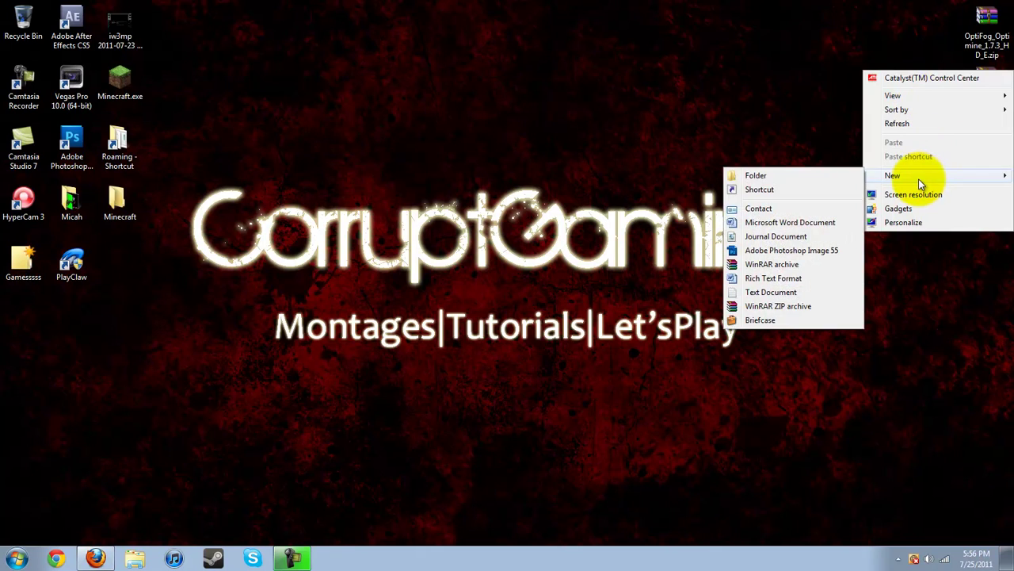
click(840, 181)
text(Yo)
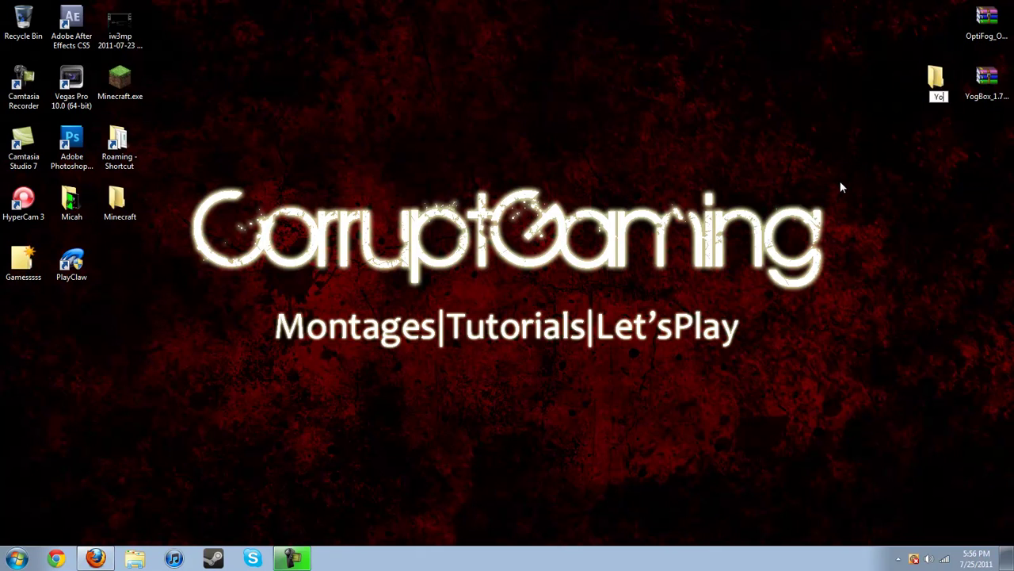
text(gbox)
key(Return)
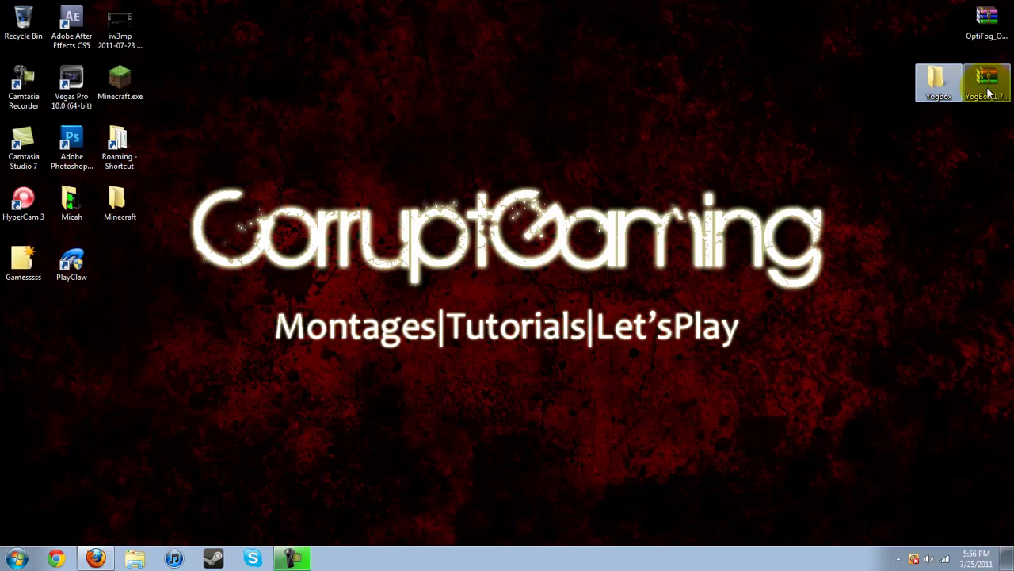
drag(988, 94, 935, 84)
Step: Open the Yogbox folder and extract YogBox_1.7.3_B5.zip directly into it
double_click(937, 79)
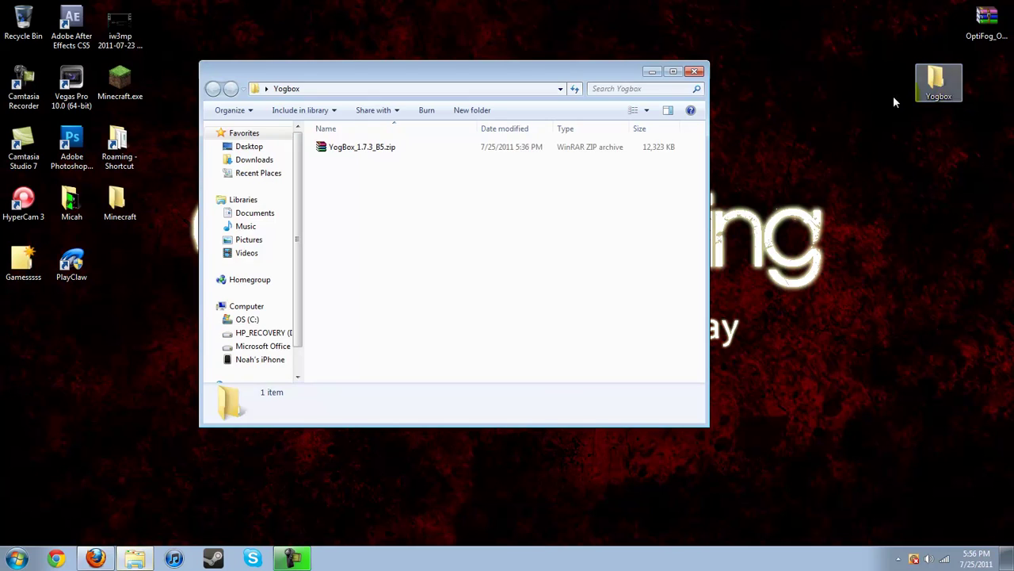
right_click(341, 151)
click(369, 180)
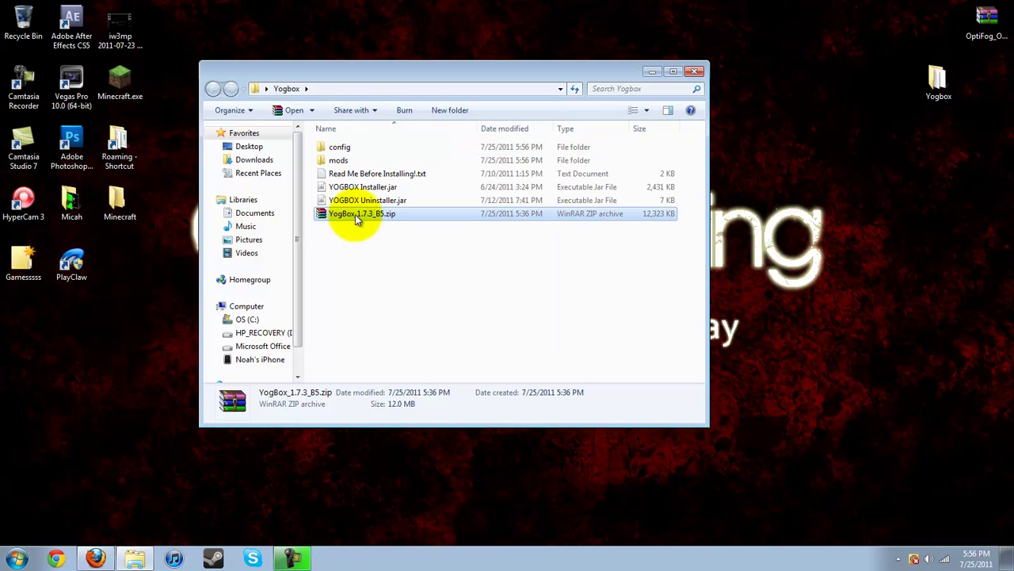
Step: Move the YogBox_1.7.3_B5.zip archive out of the Yogbox folder onto the desktop and reposition the folder window
drag(356, 220, 959, 90)
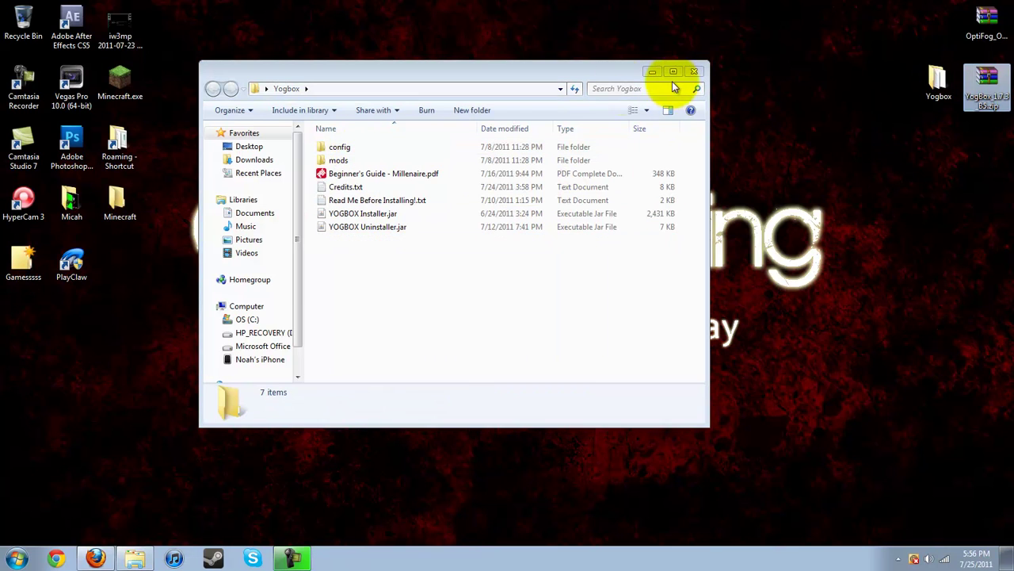
drag(674, 85, 794, 71)
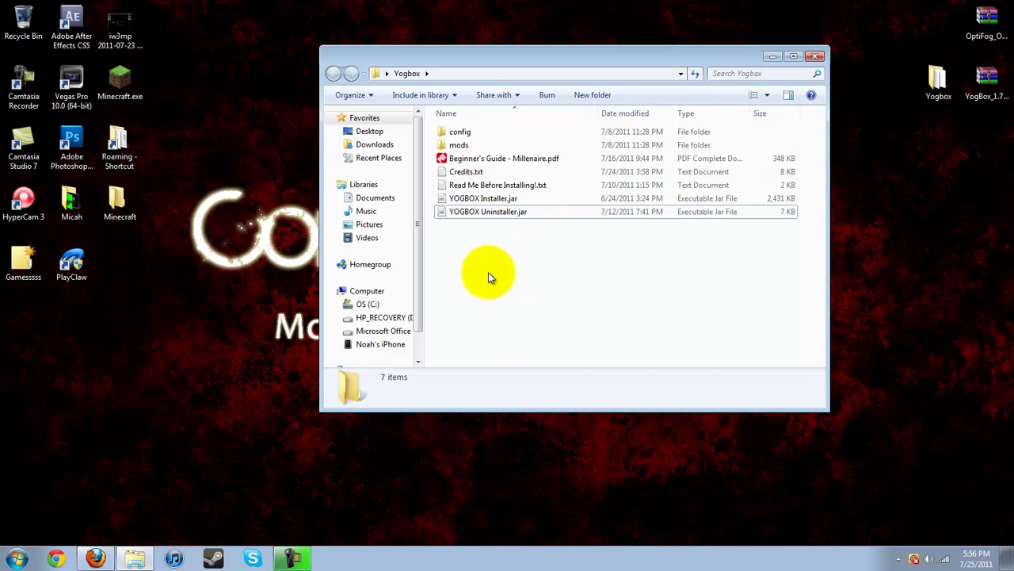
drag(488, 272, 499, 241)
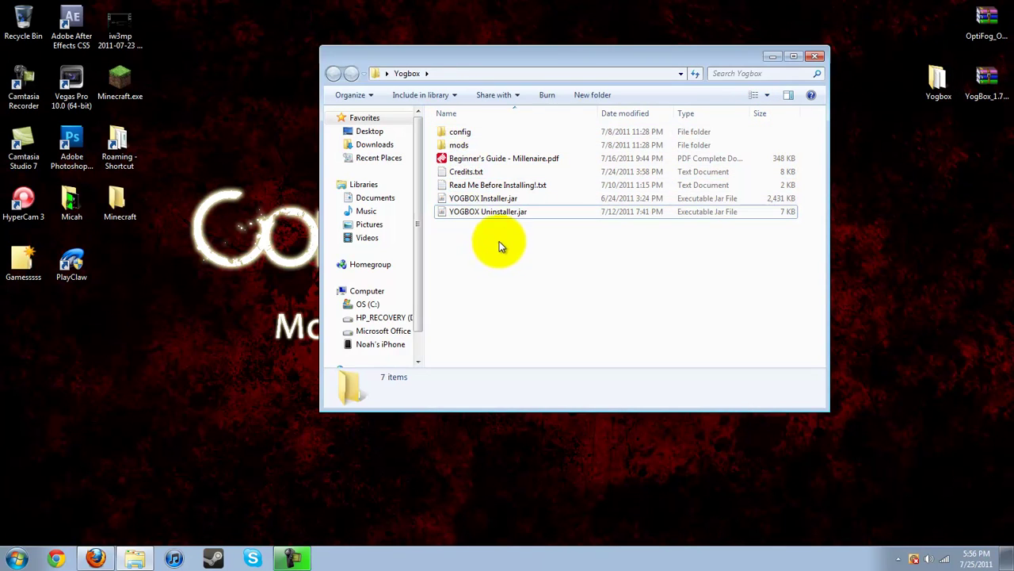
Step: Run YOGBOX Installer.jar and agree to install on top of the current minecraft.jar
click(502, 200)
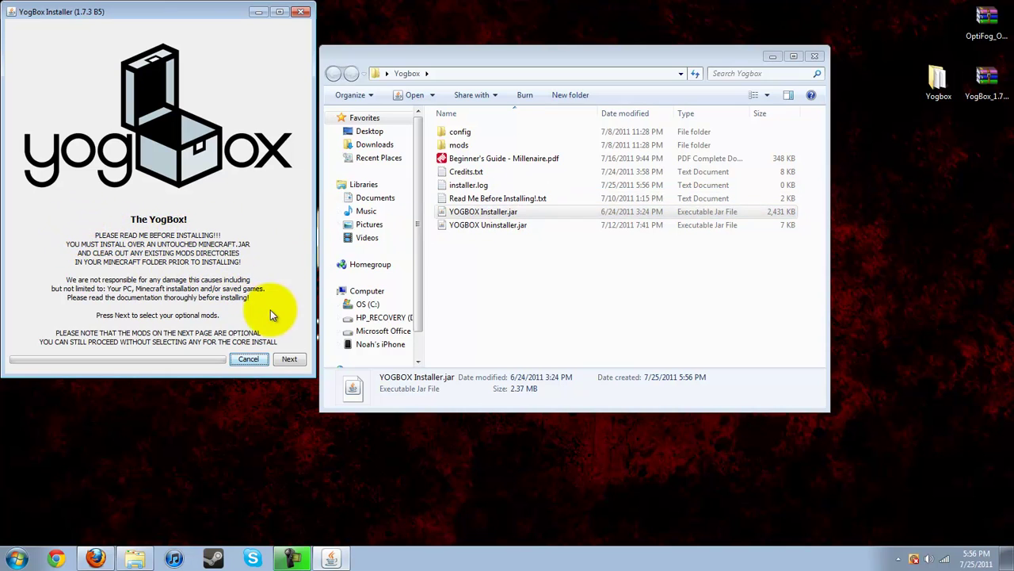
click(289, 360)
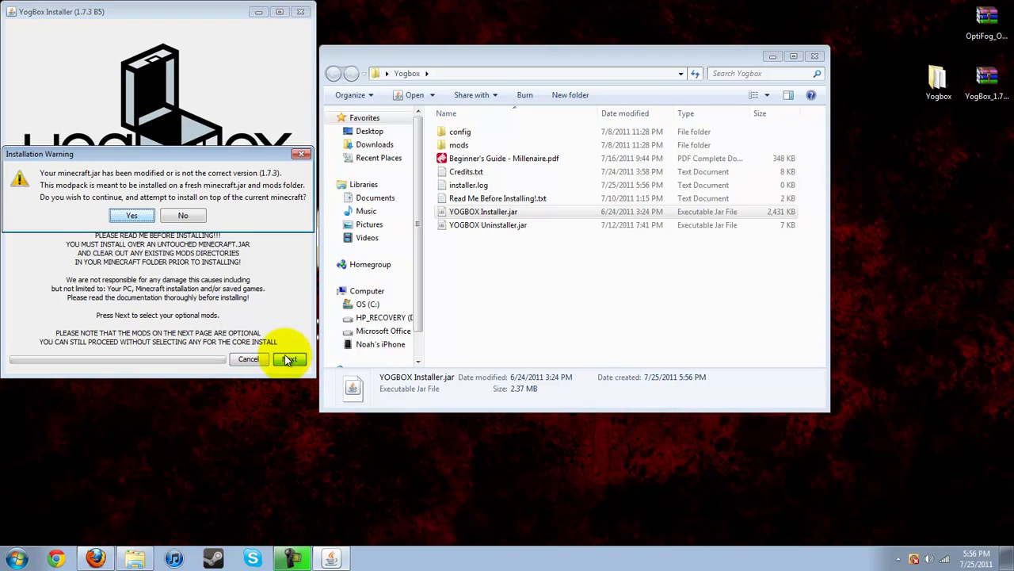
click(130, 215)
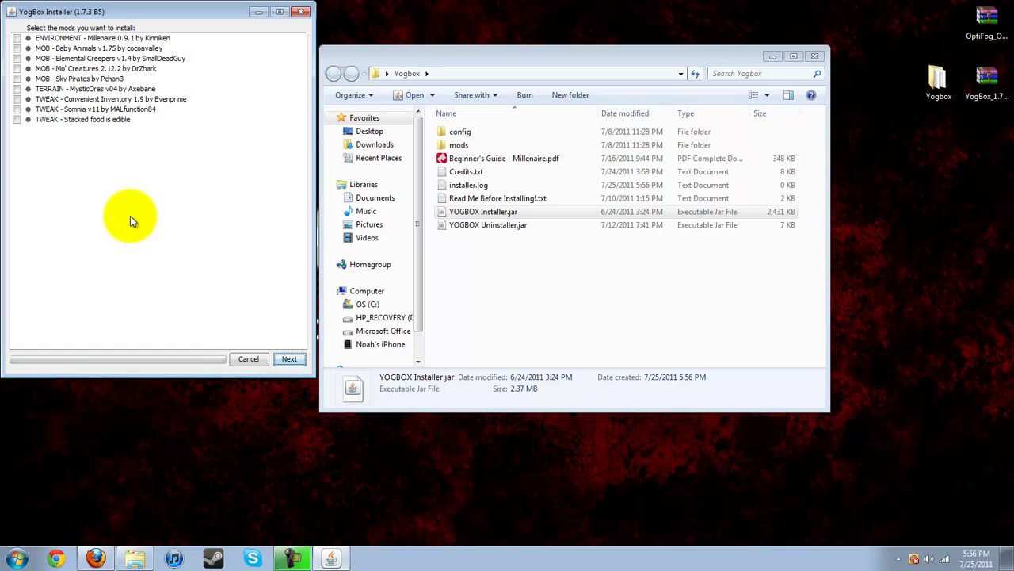
Step: Install YogBox with every optional mod selected, including Millenaire, Mo' Creatures and Somnia, and close the installer and the Yogbox folder
click(17, 38)
click(16, 48)
click(17, 68)
click(17, 78)
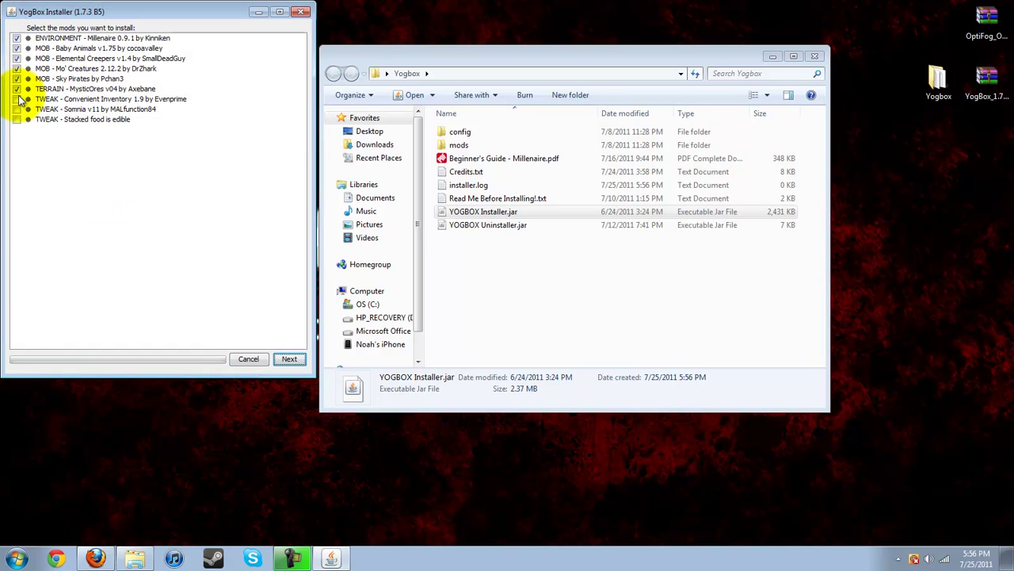
click(17, 118)
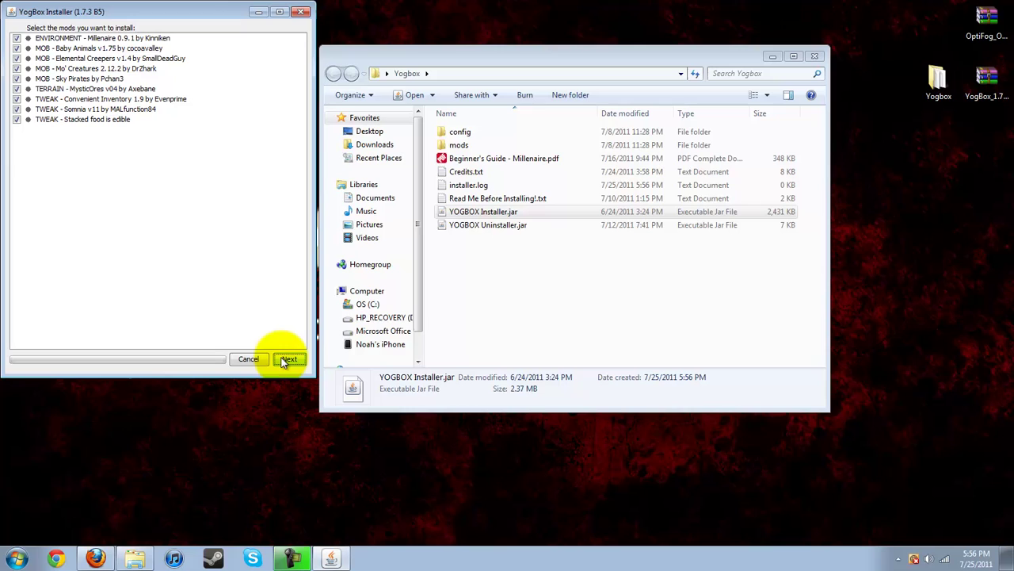
click(289, 359)
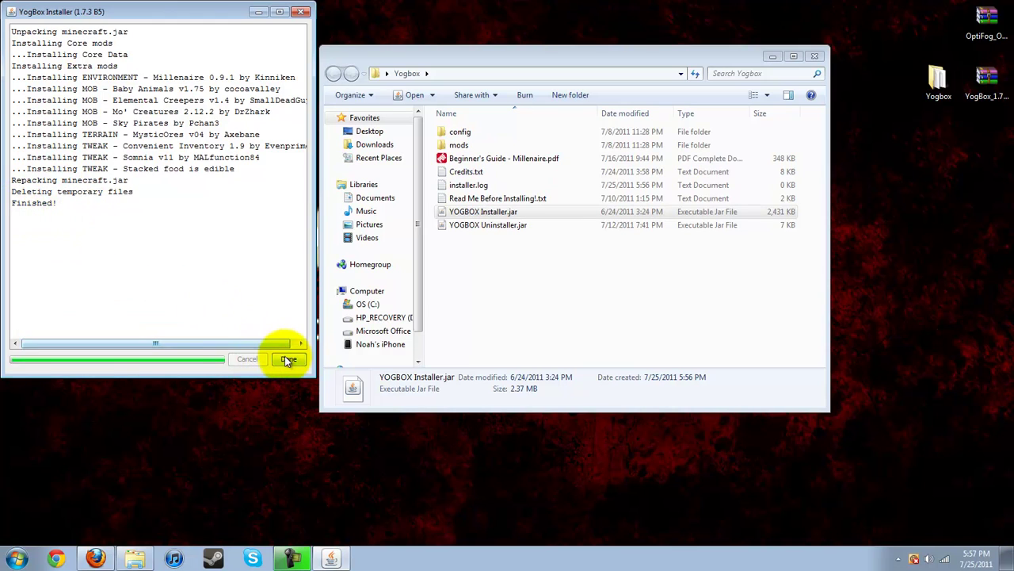
click(287, 359)
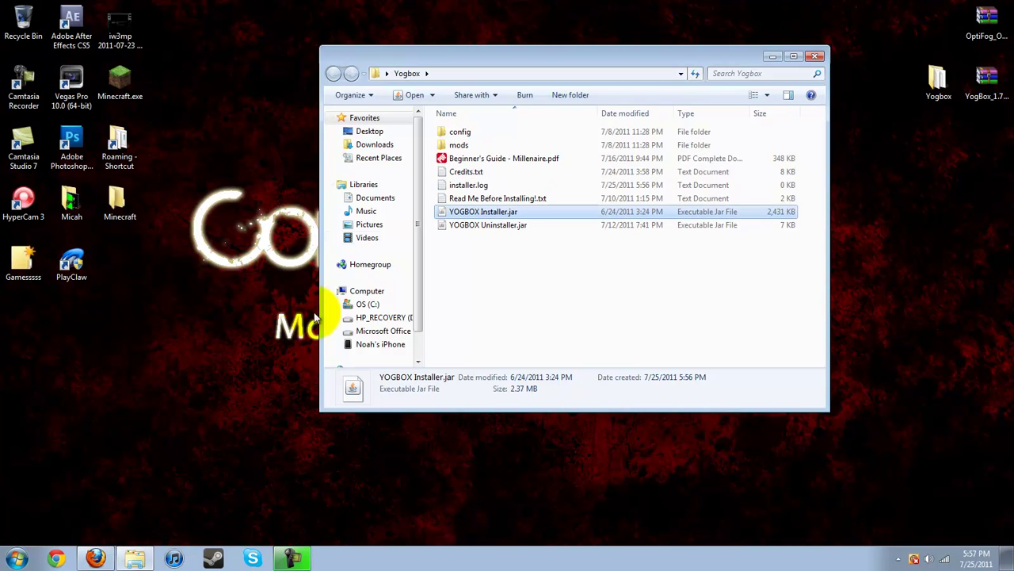
click(816, 57)
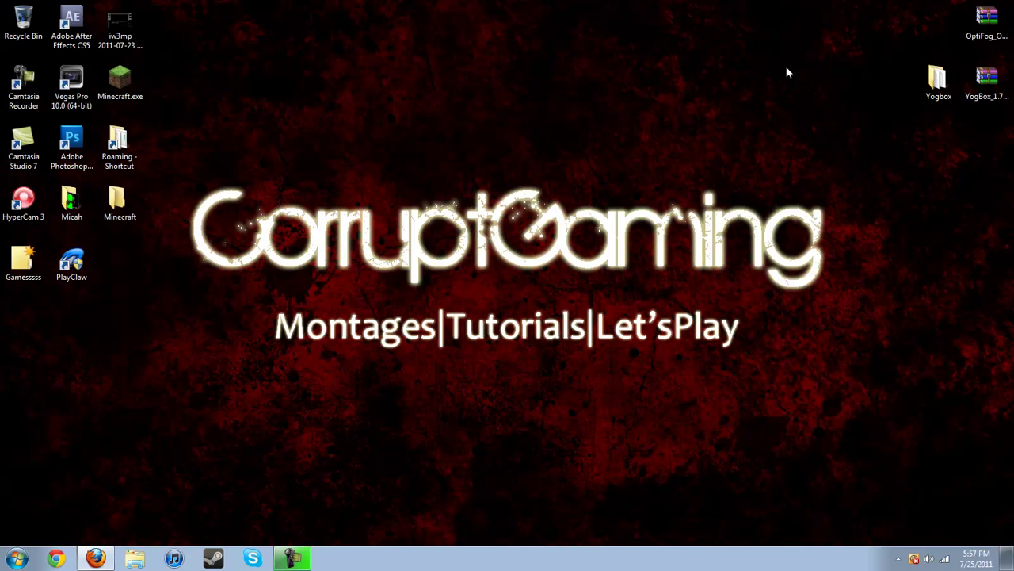
Step: Launch Minecraft.exe from the desktop, allow it to run, and log in with the remembered account
double_click(131, 81)
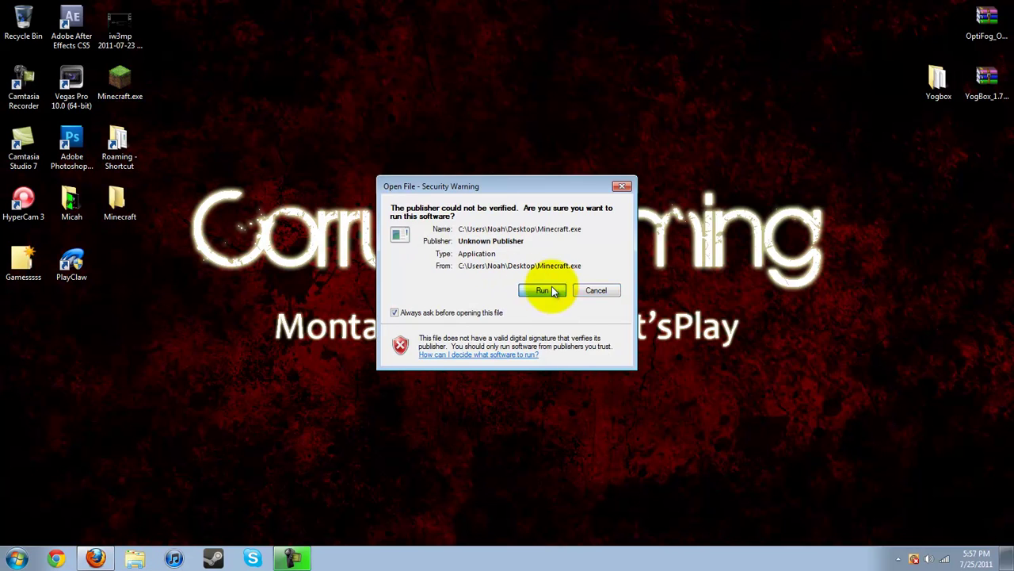
click(552, 287)
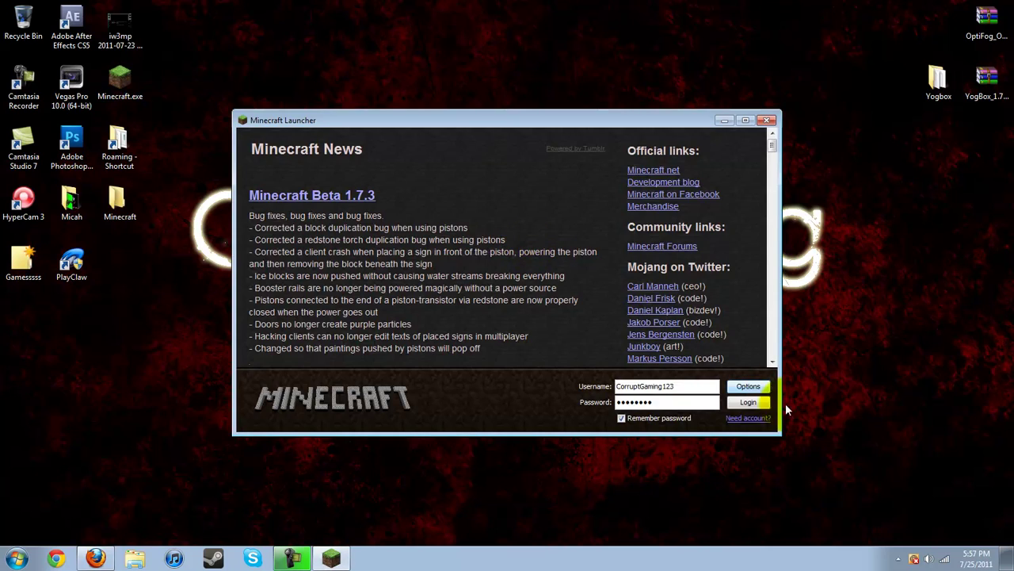
click(747, 403)
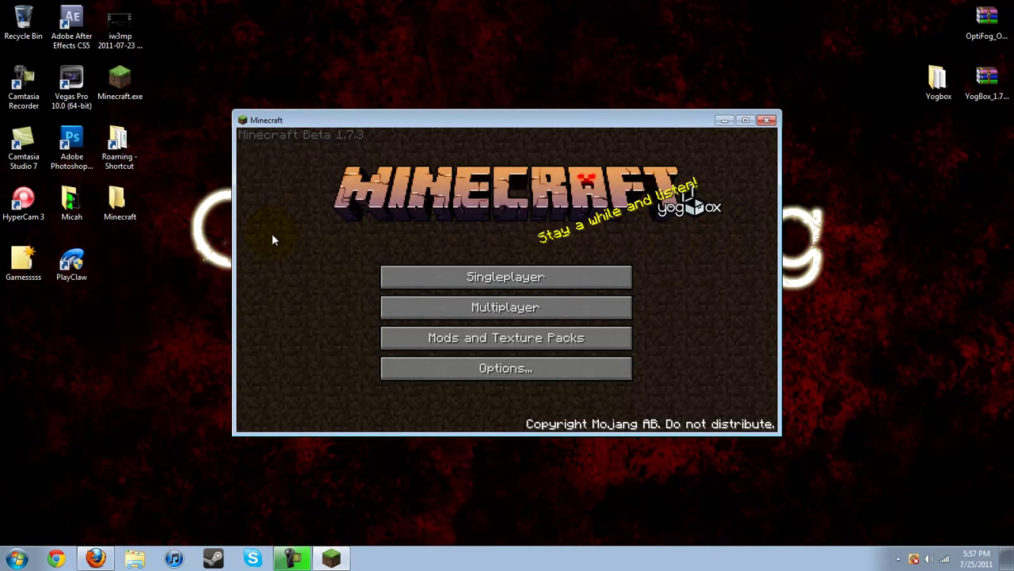
Step: Apply the PainterlyPack_YogBox_Edition.zip texture pack and return to the title screen
click(491, 337)
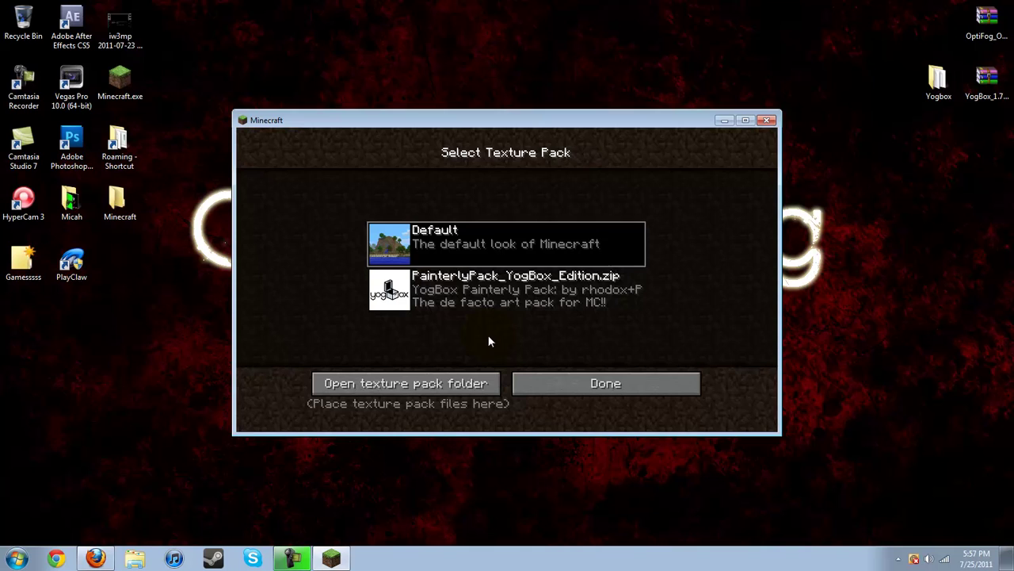
click(460, 282)
click(569, 381)
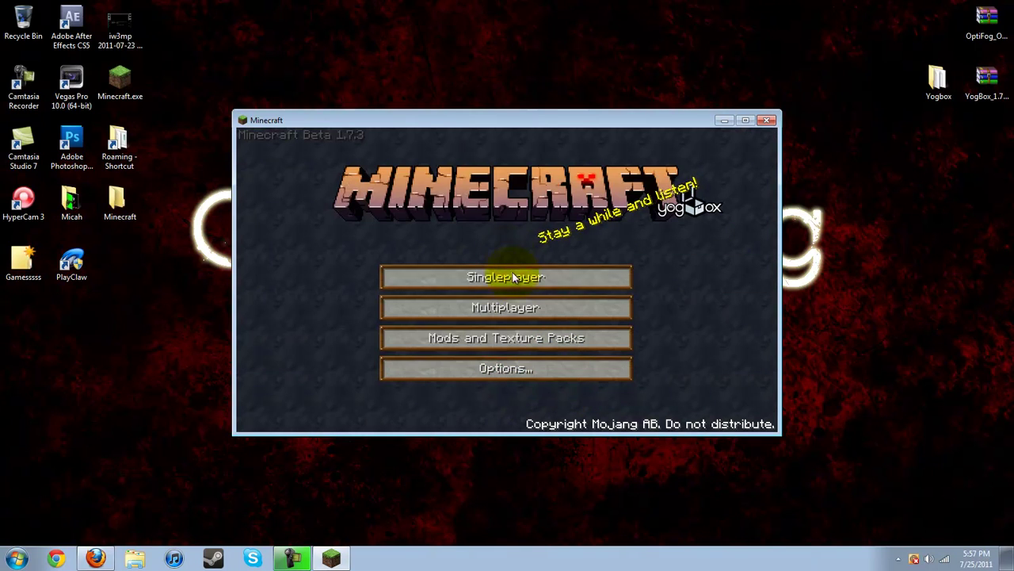
Step: Create a new singleplayer world named "Yogbox Showcase" with the seed "corrupt"
click(510, 276)
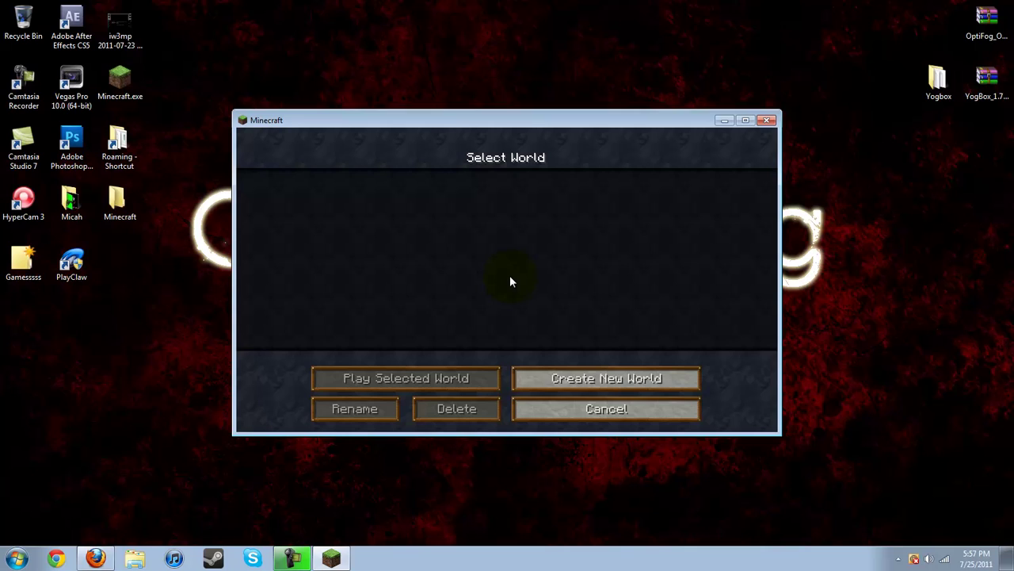
click(550, 378)
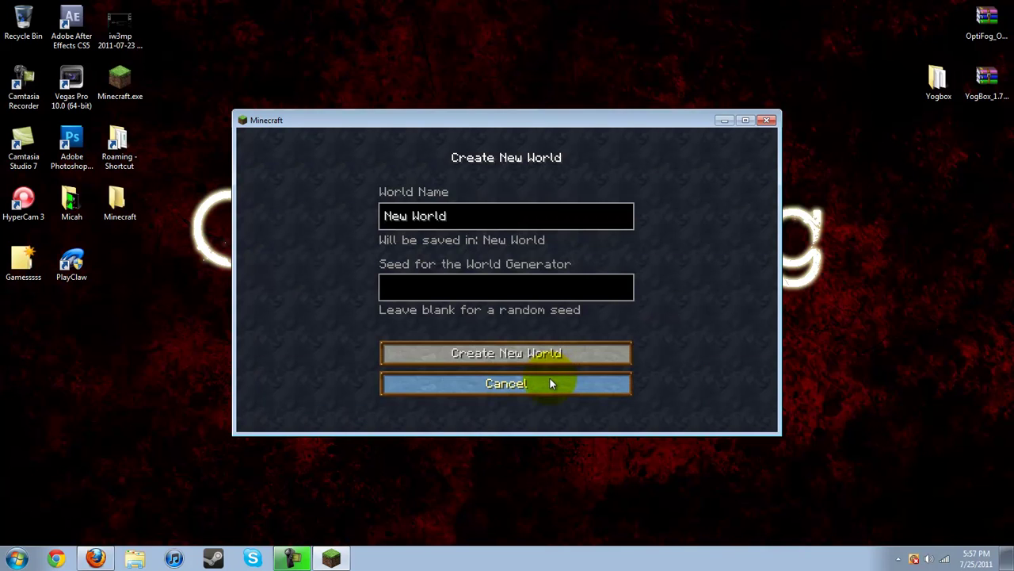
key(BackSpace)
key(BackSpace)
key(BackSpace)
key(BackSpace)
key(BackSpace)
key(BackSpace)
key(BackSpace)
key(BackSpace)
key(BackSpace)
text(Yog)
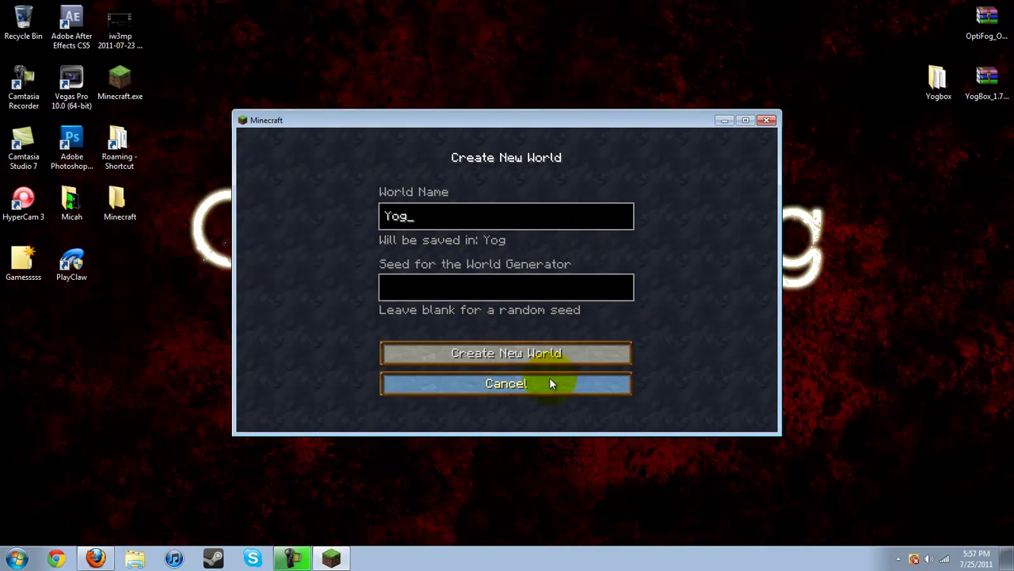
text(box Show)
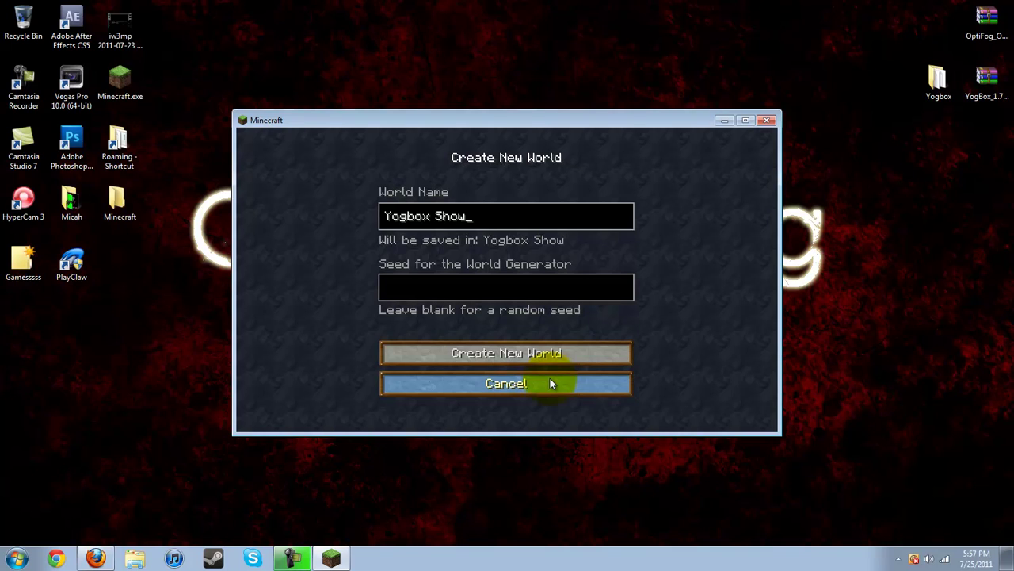
text(case)
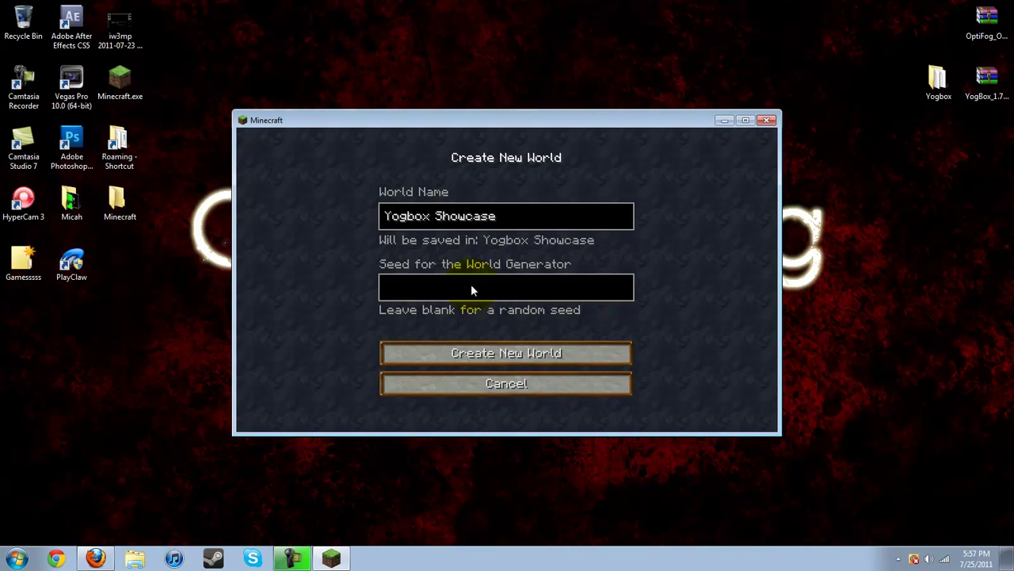
click(471, 290)
text(corrupt)
click(497, 357)
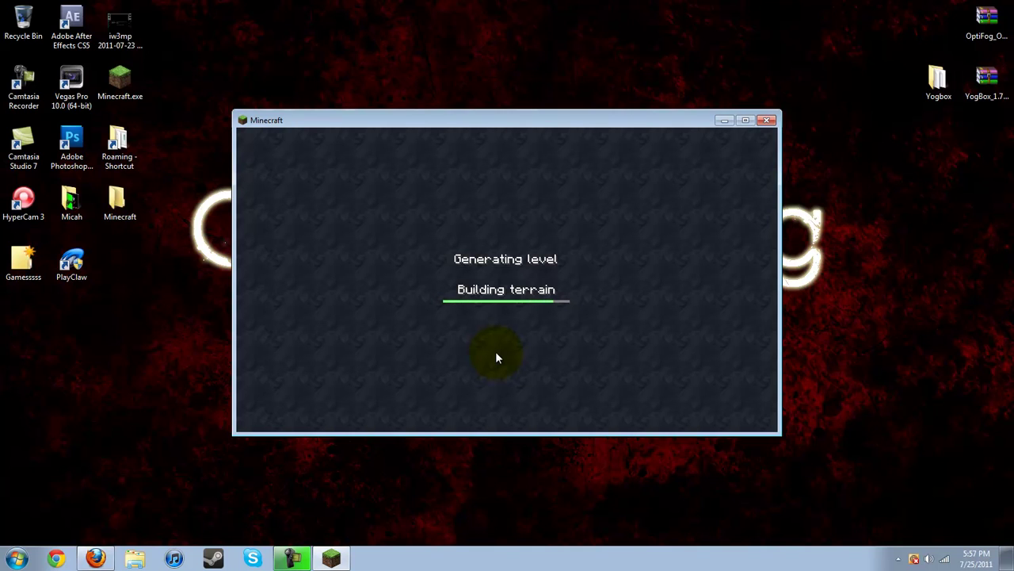
Step: Switch to Firefox to view the YogBox forum thread and the YouTube channel page, and minimize the browser to return to Minecraft
click(95, 559)
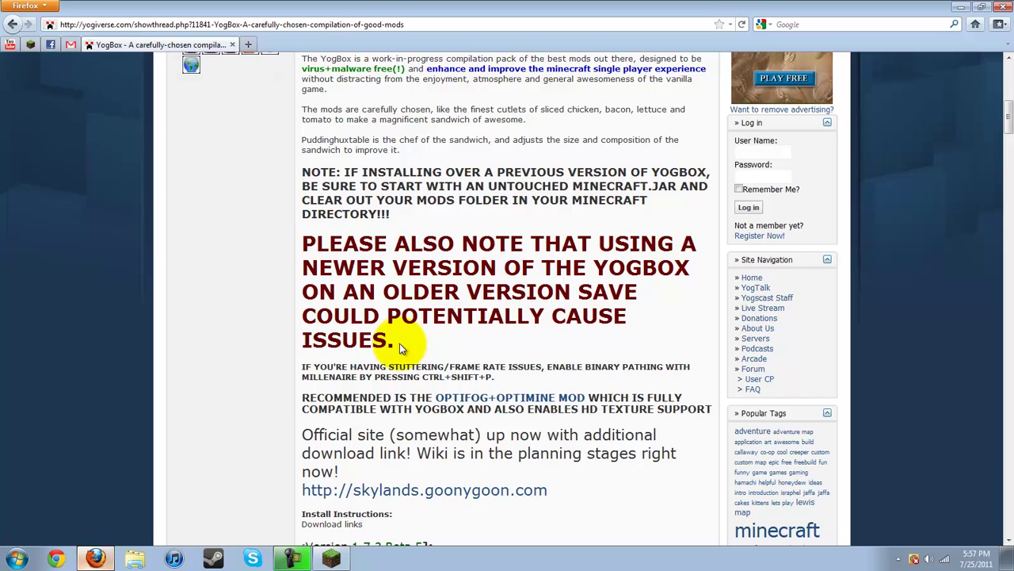
click(12, 24)
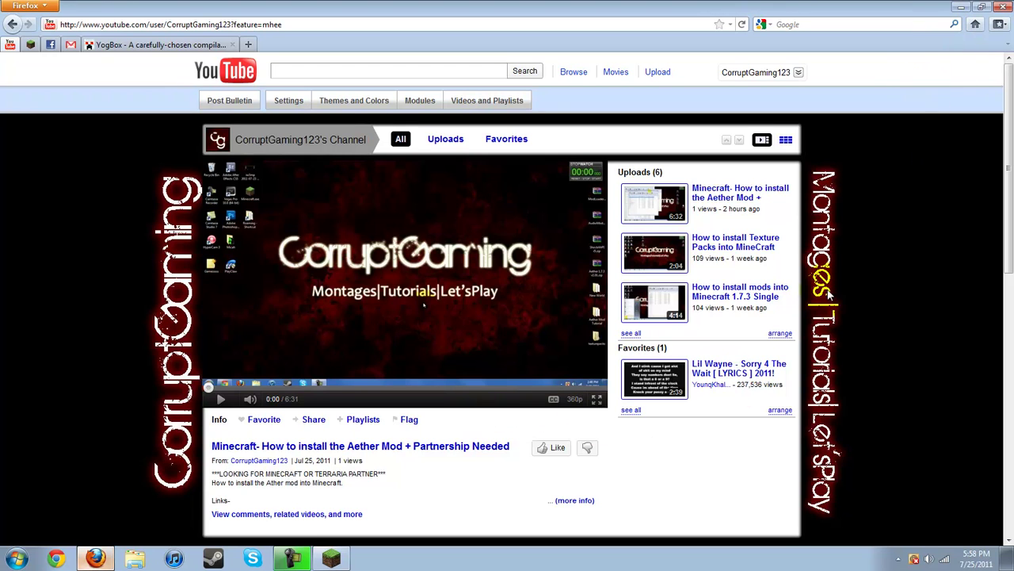
click(960, 7)
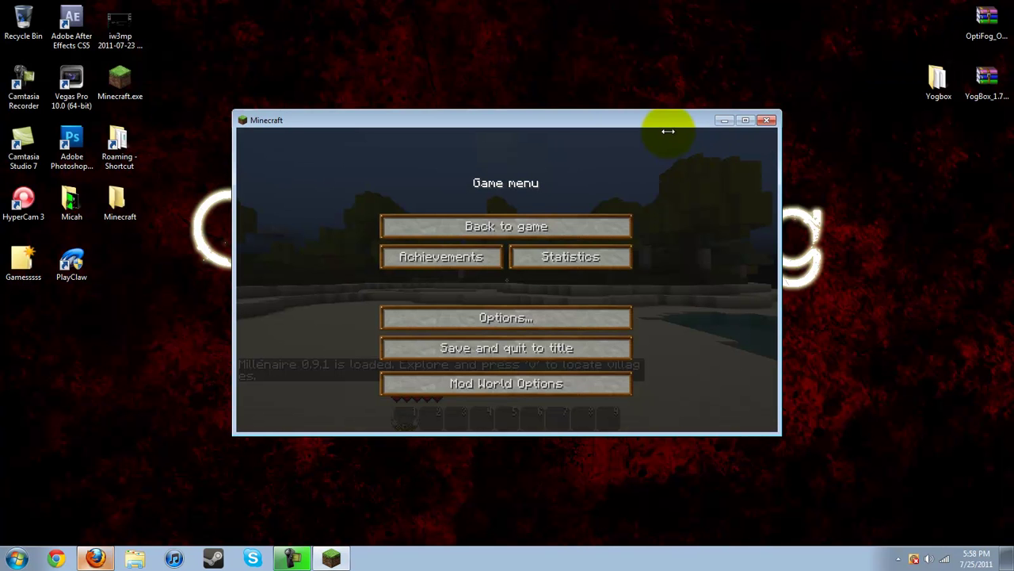